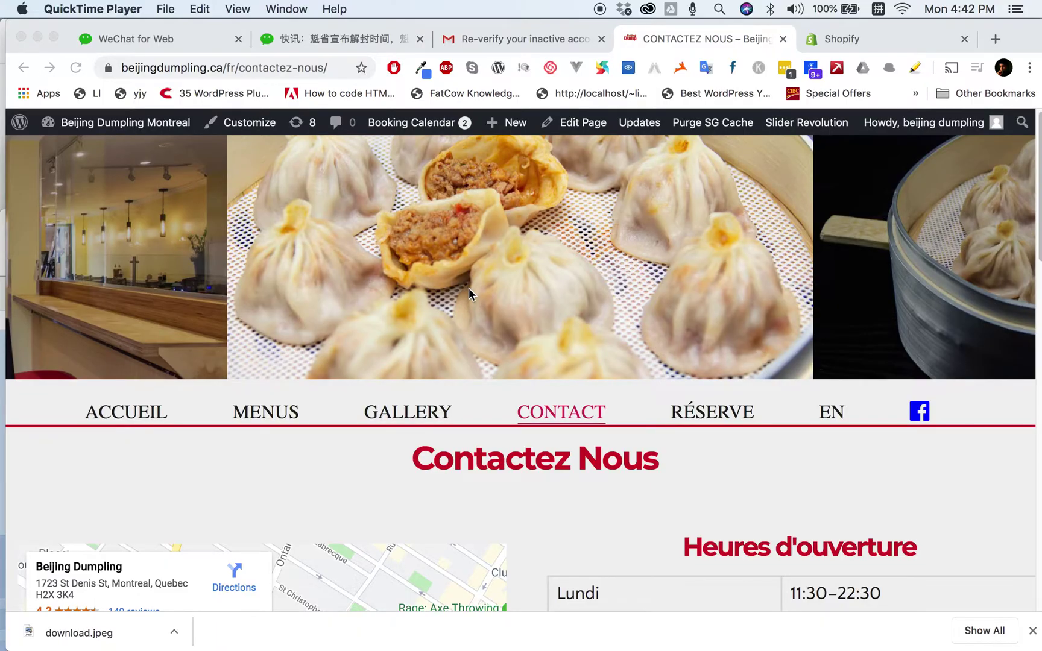
# Reload the contact page, view the gallery page, then switch to the WordPress dashboard tab.
pyautogui.click(314, 450)
pyautogui.press('cmd+r')
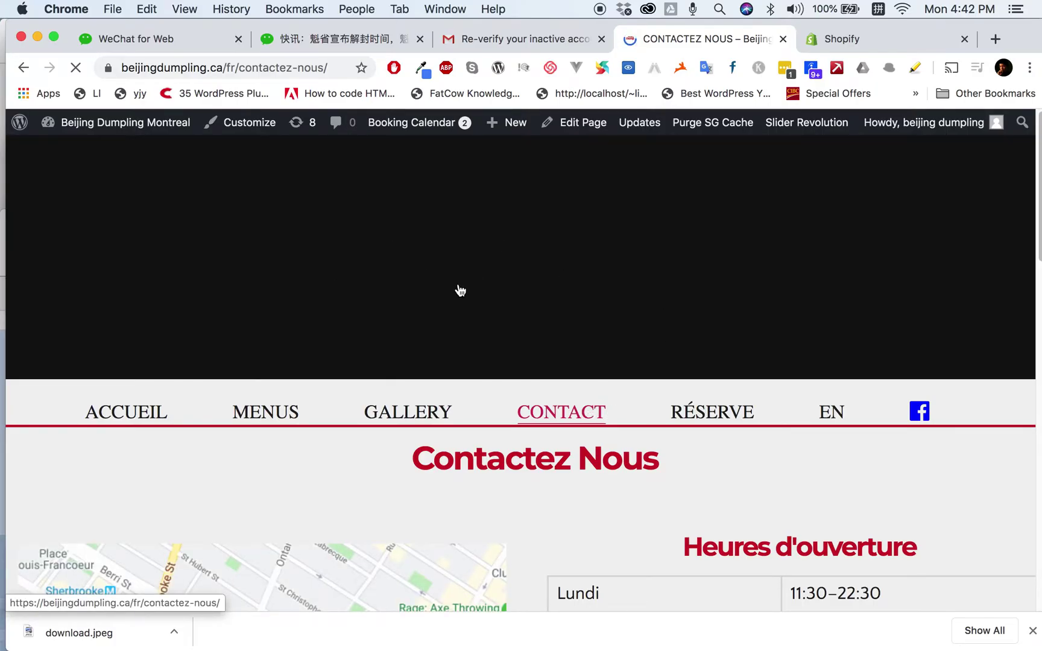
pyautogui.click(426, 416)
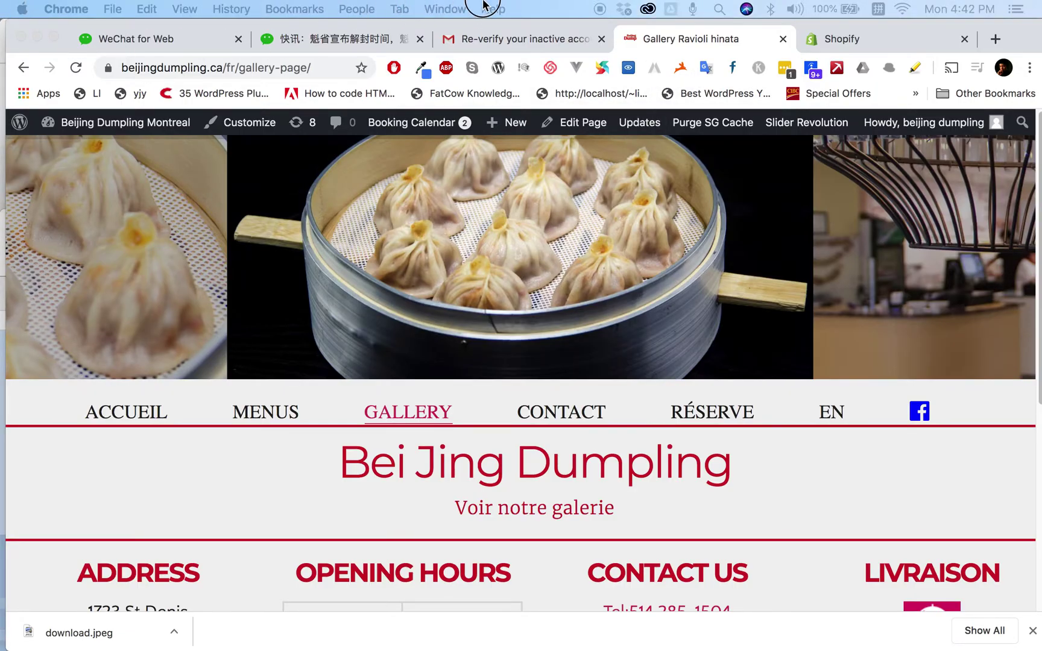
pyautogui.click(786, 53)
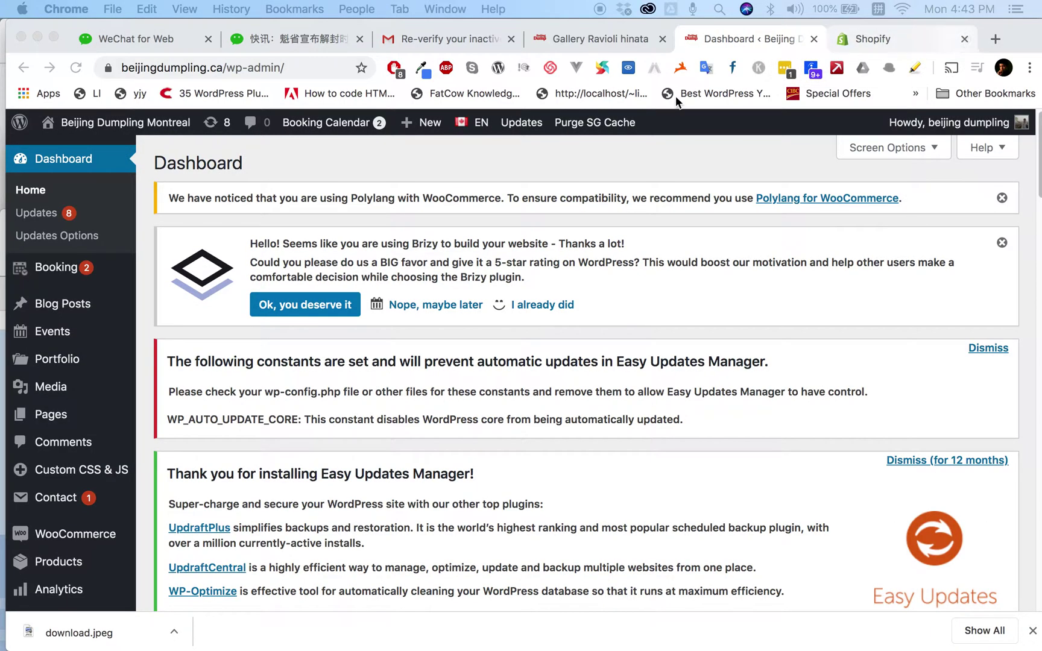
# Open the Slider Revolution list of sliders from the admin sidebar.
pyautogui.scroll(-5, 67, 550)
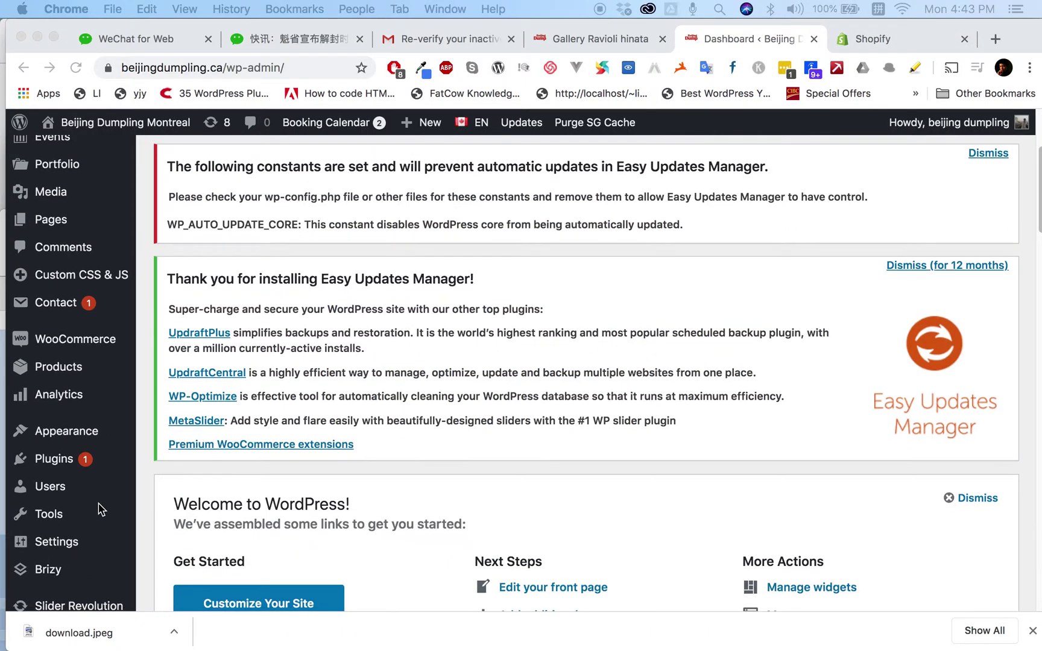
pyautogui.scroll(-8, 91, 447)
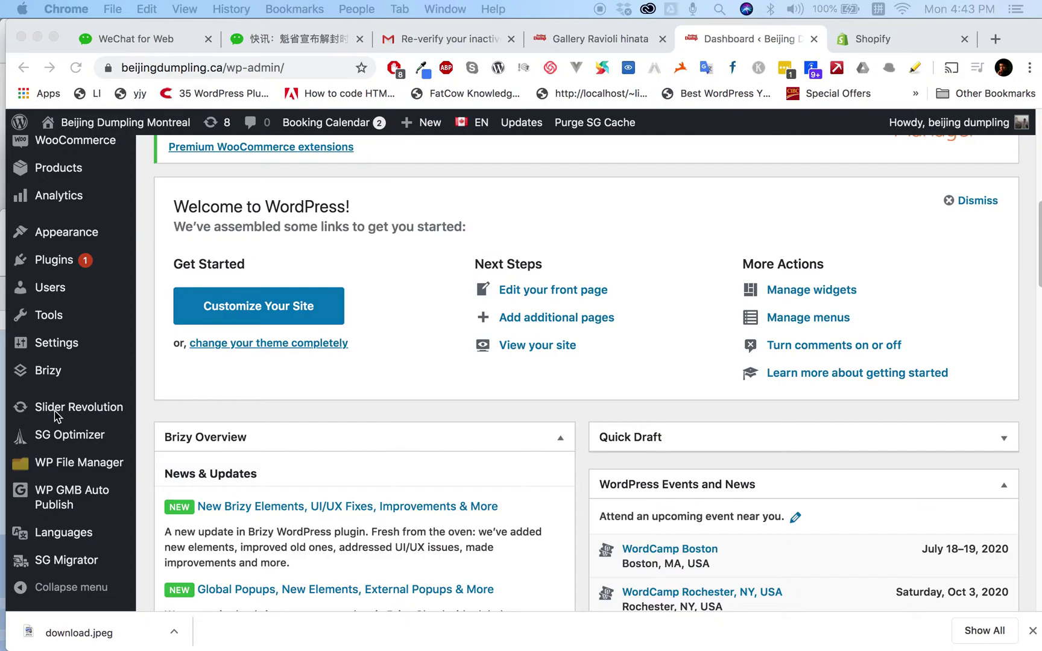
pyautogui.click(92, 415)
pyautogui.moveTo(92, 415)
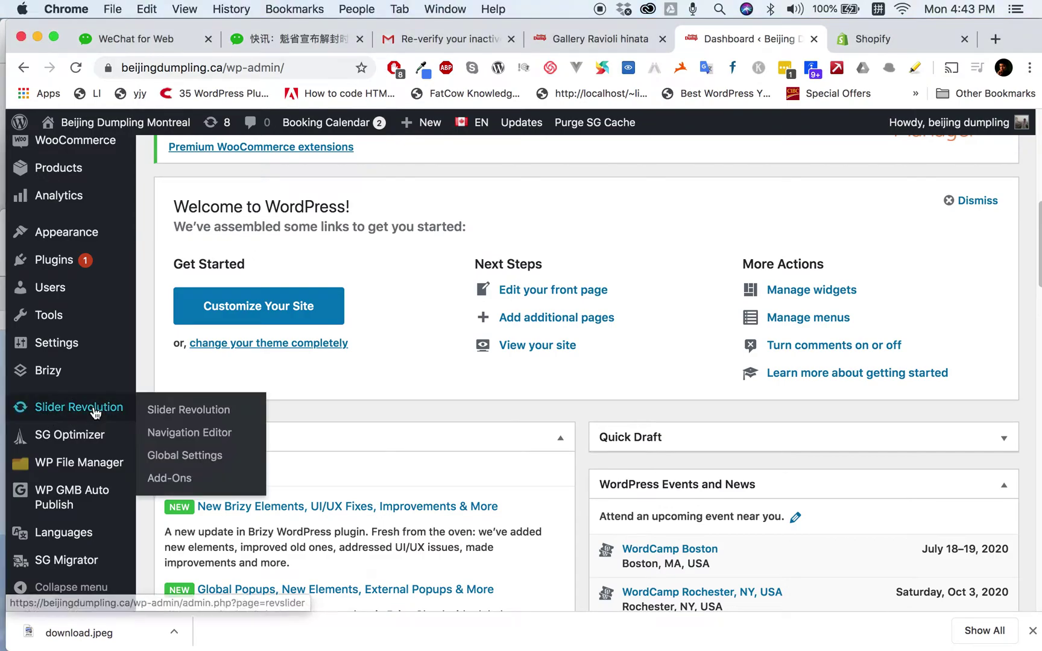
pyautogui.click(184, 409)
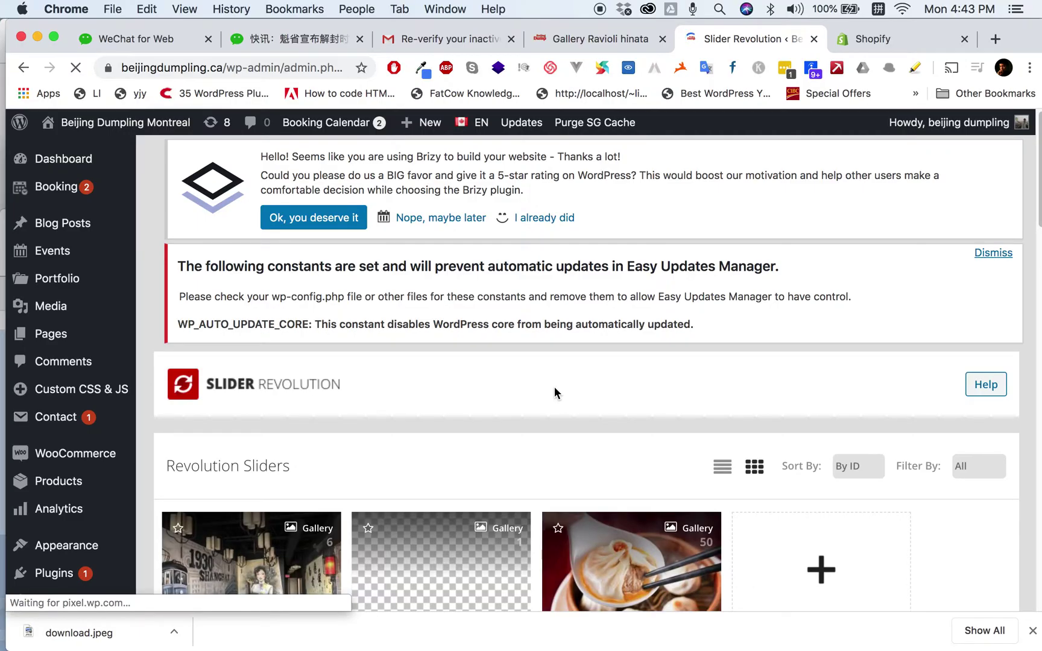
# Open the slides of the Top gallery small slider.
pyautogui.scroll(-5, 555, 389)
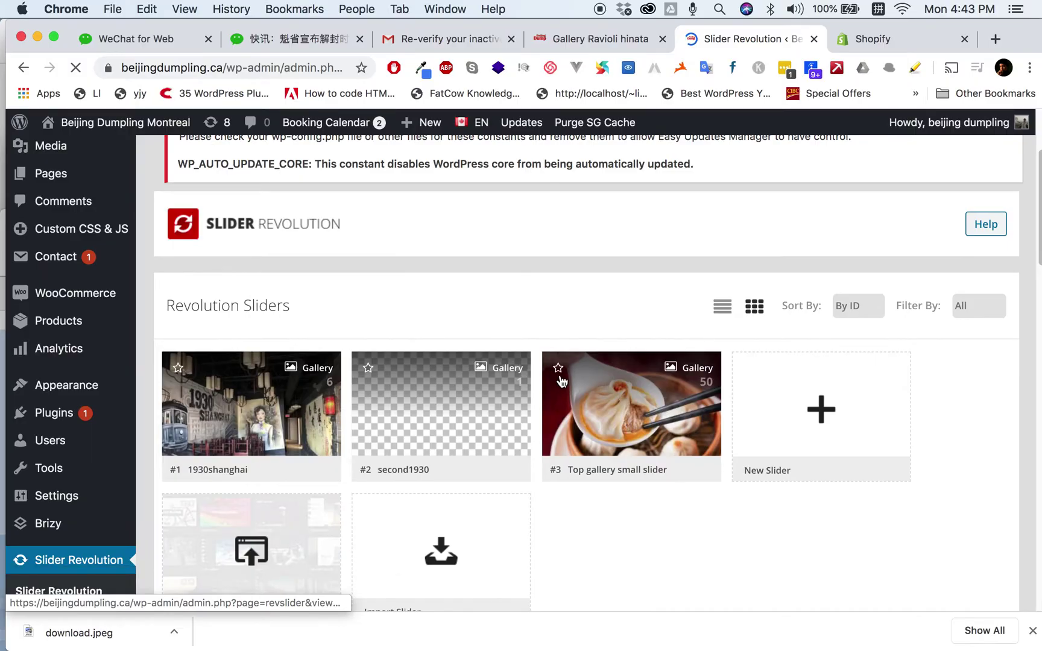
pyautogui.scroll(-5, 664, 392)
pyautogui.scroll(3, 694, 389)
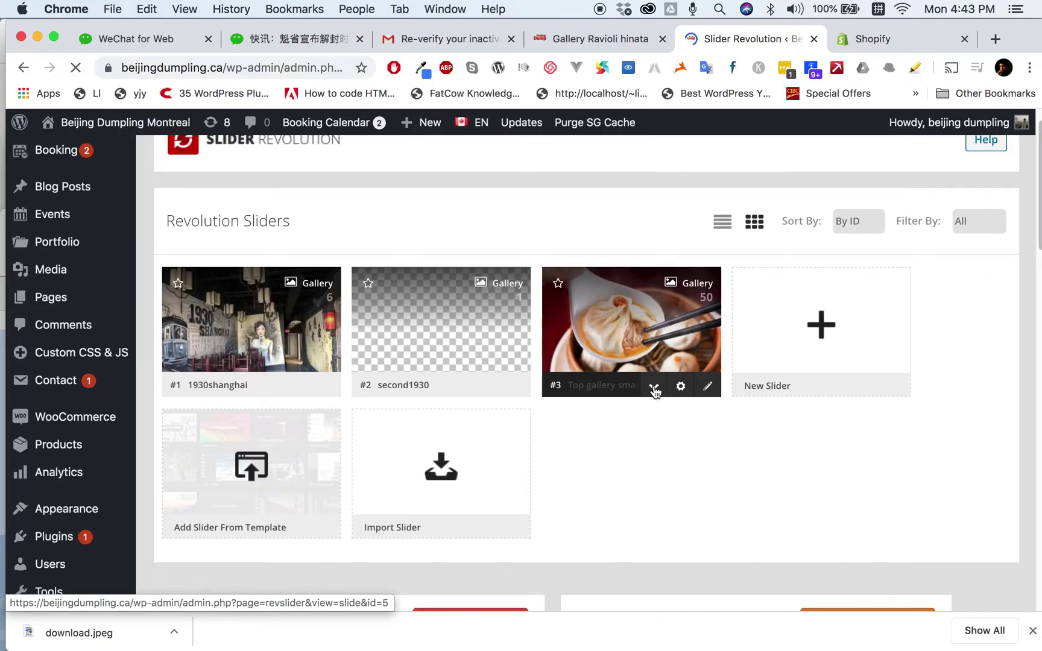
pyautogui.click(655, 391)
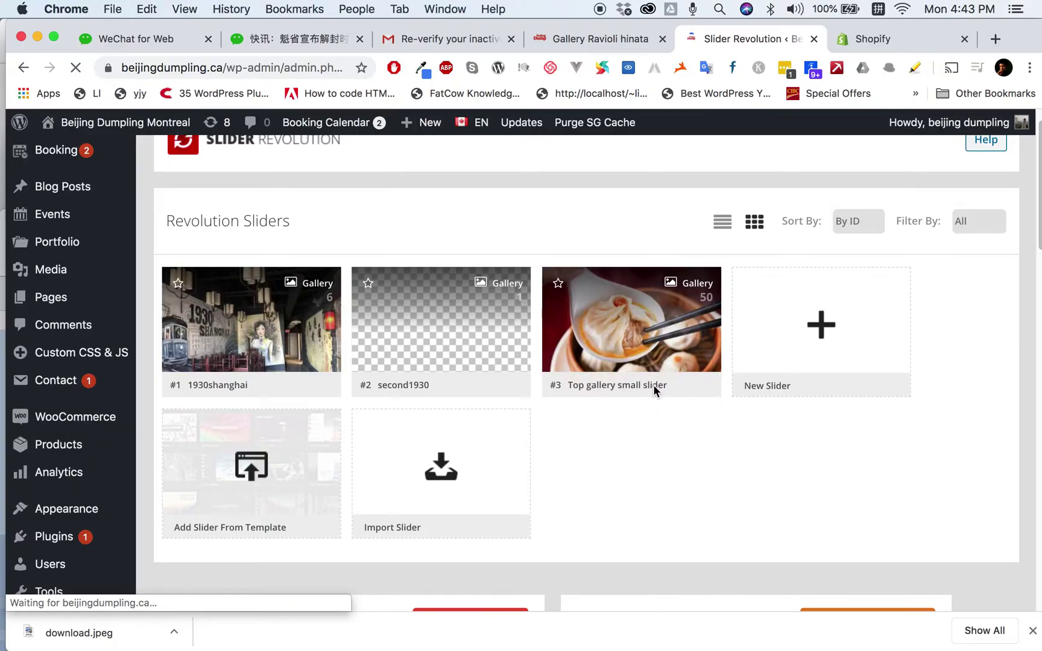
pyautogui.moveTo(657, 389)
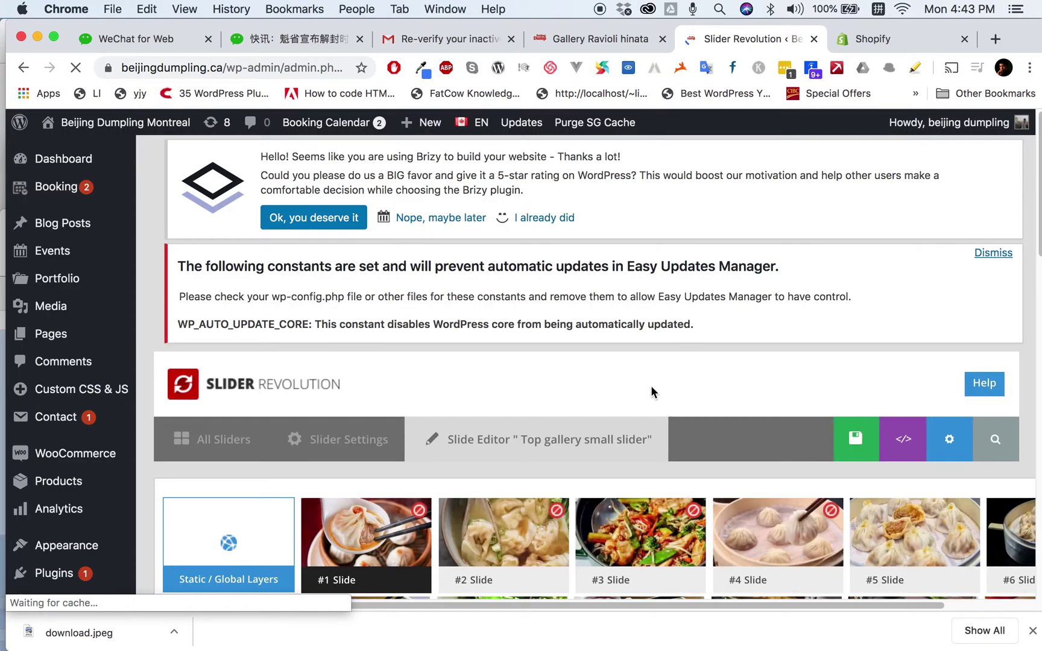
pyautogui.scroll(-1, 649, 389)
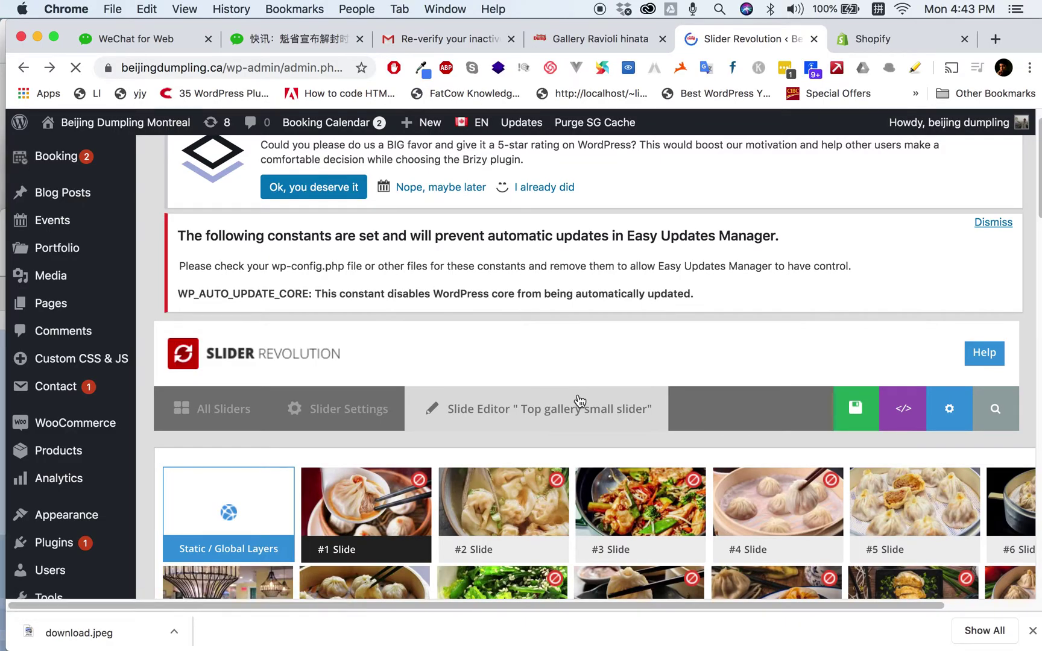
pyautogui.scroll(-3, 580, 391)
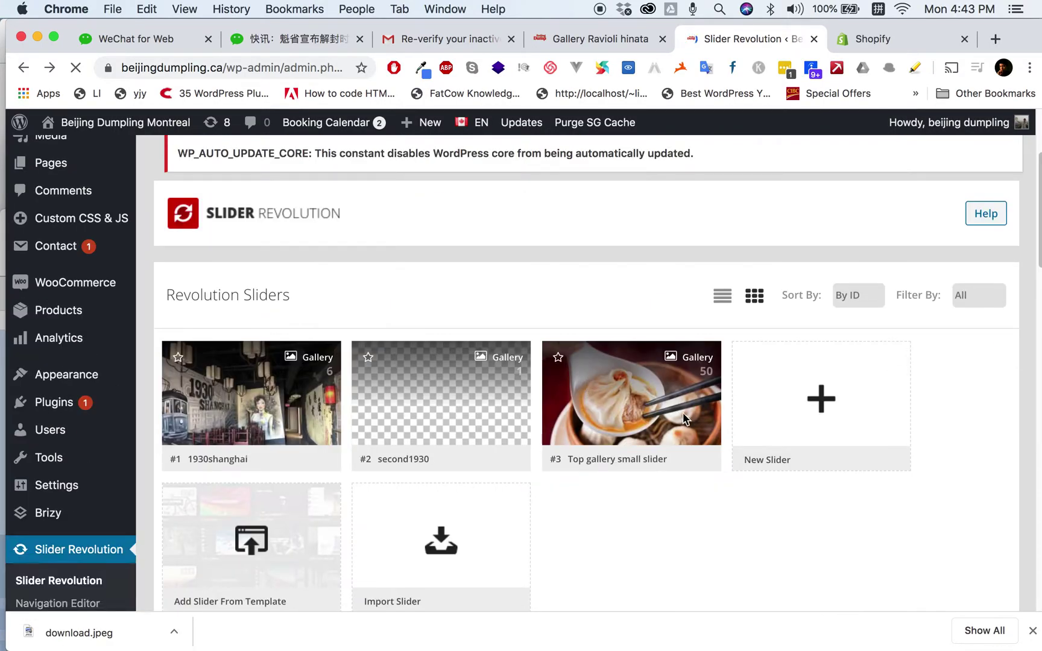
# Bring up the embed code for the Top gallery small slider.
pyautogui.scroll(-1, 633, 462)
pyautogui.moveTo(655, 442)
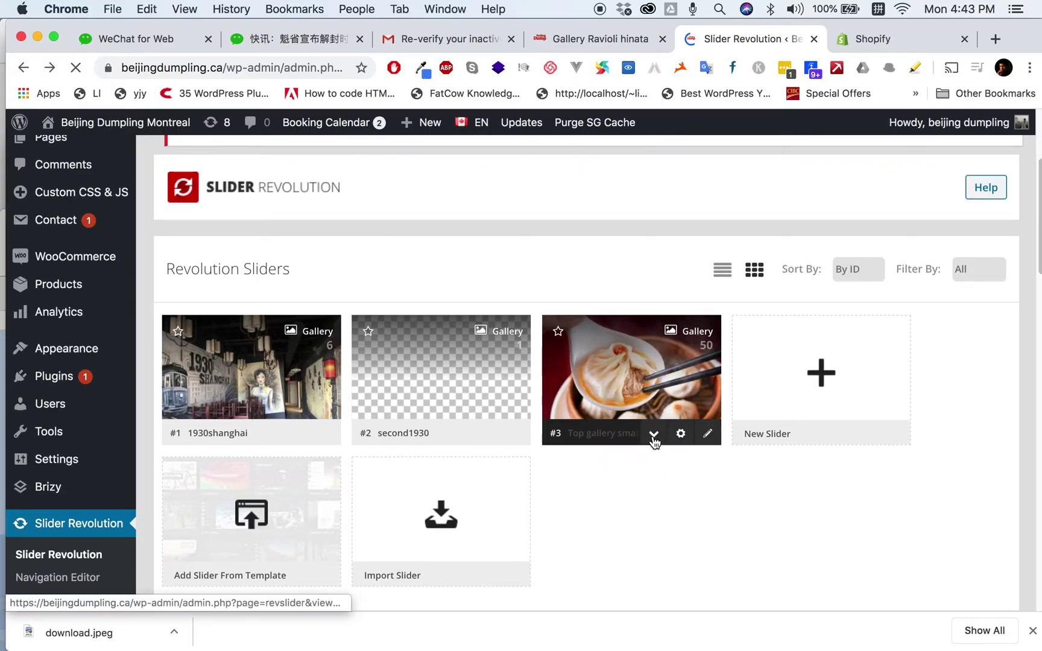
pyautogui.scroll(-5, 656, 439)
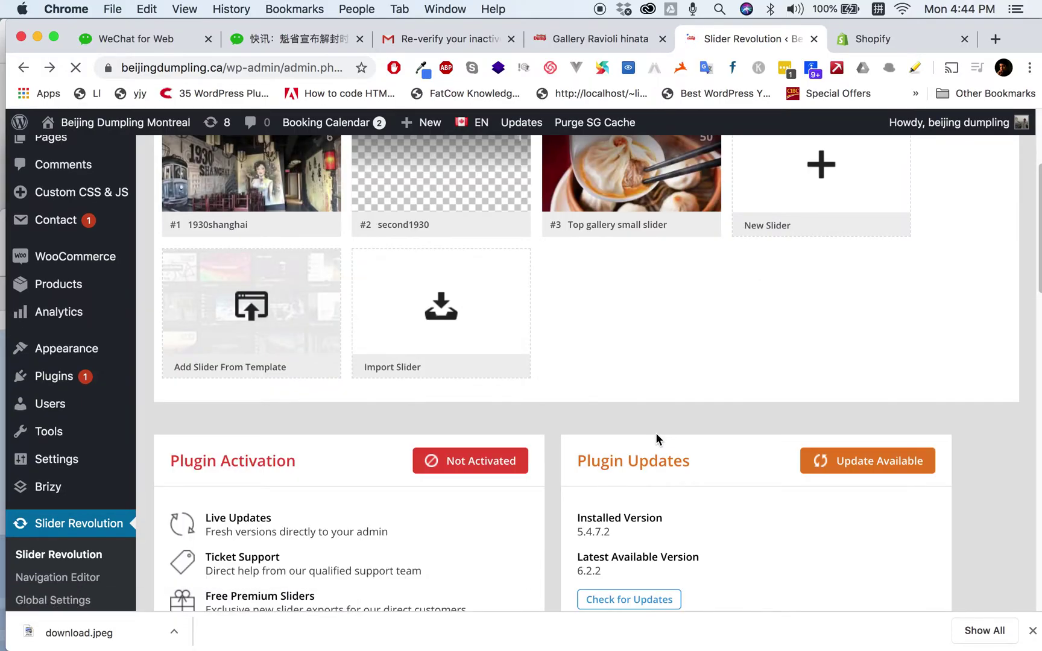
pyautogui.scroll(3, 656, 438)
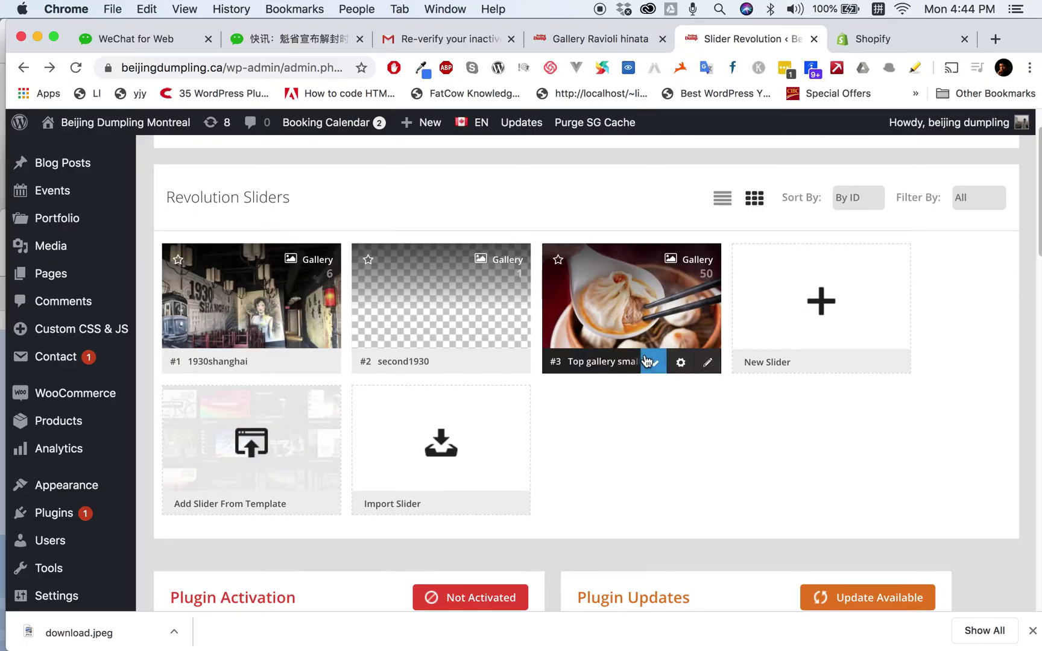
pyautogui.click(651, 367)
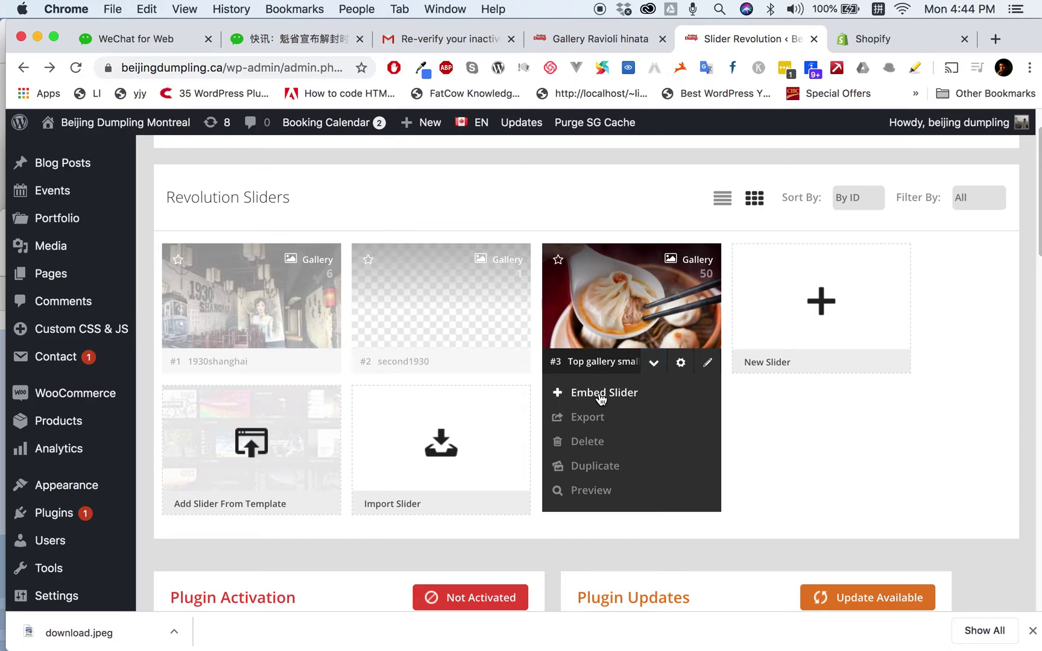
pyautogui.click(619, 397)
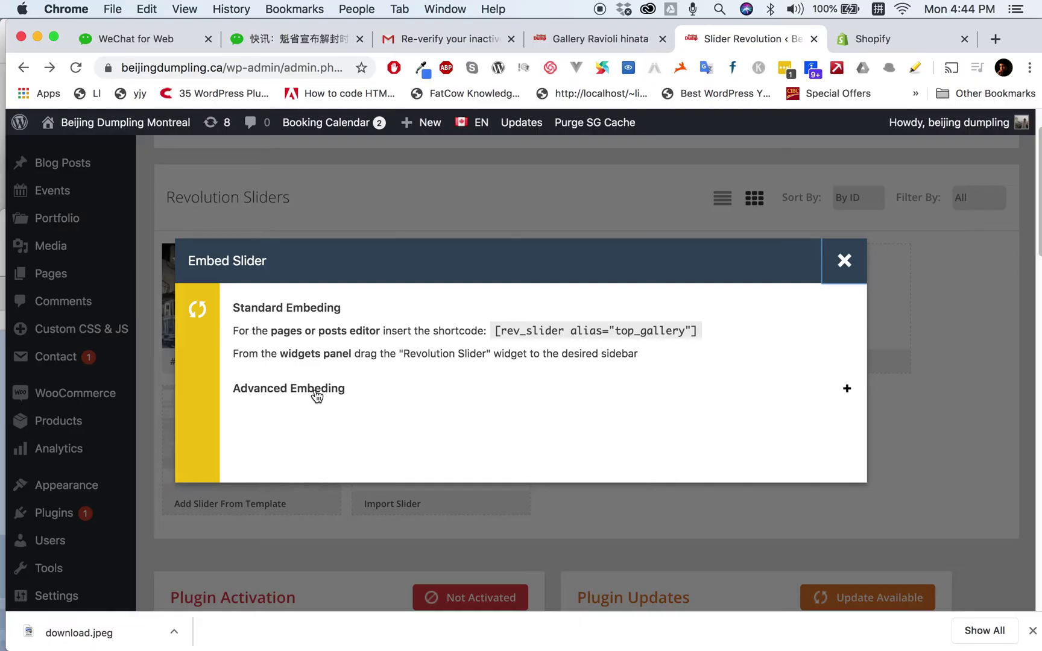
# Expand Advanced Embeding and select the theme-template PHP embed snippet.
pyautogui.click(846, 391)
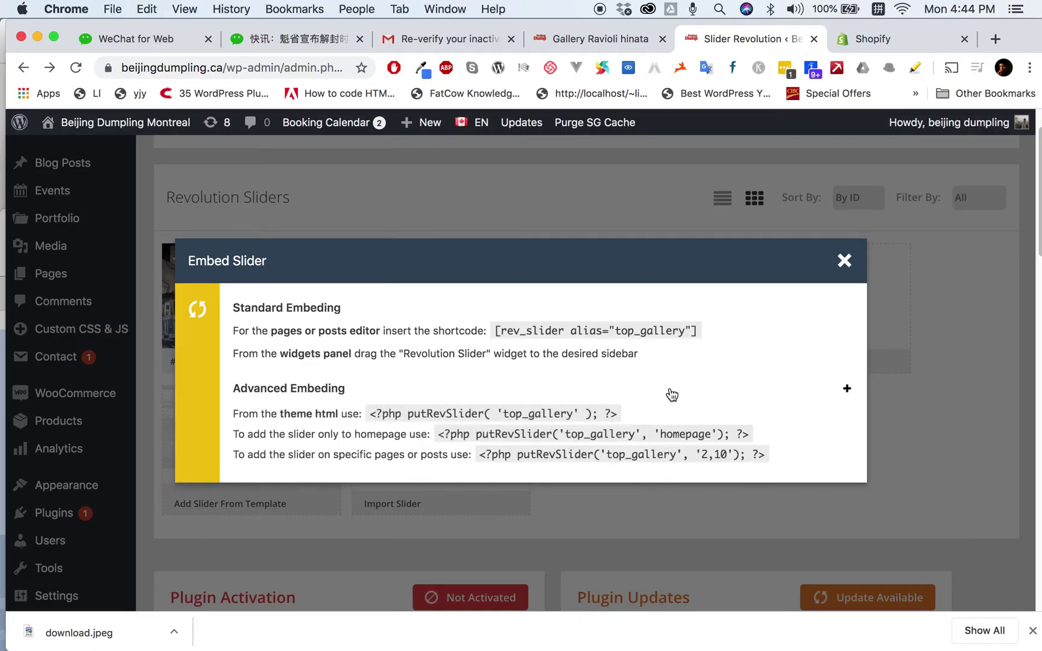
pyautogui.scroll(-1, 634, 393)
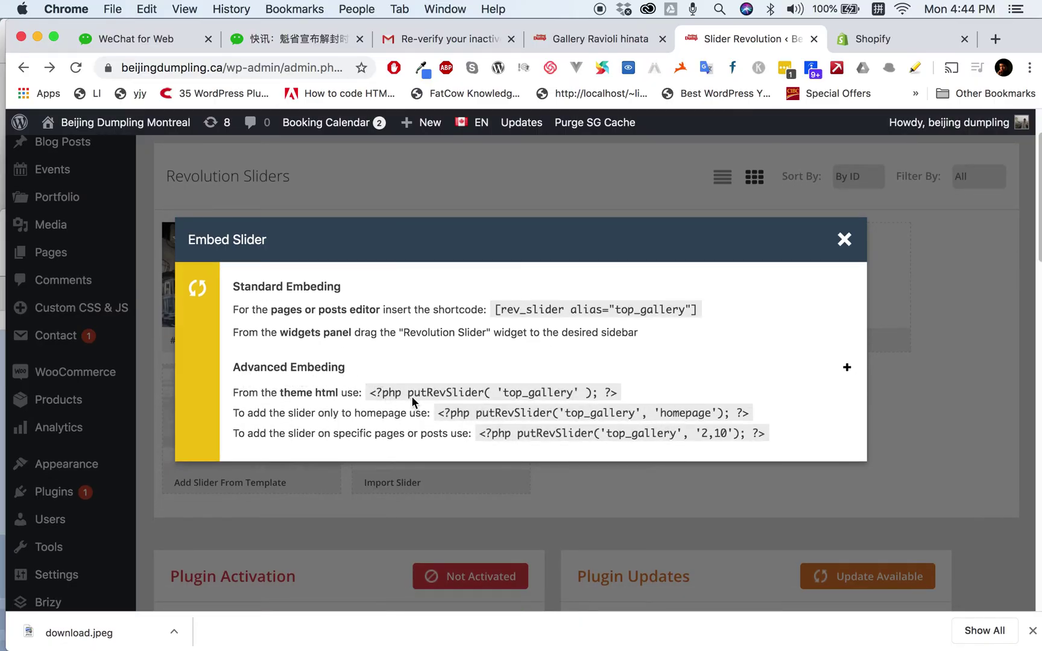
pyautogui.click(374, 394)
pyautogui.moveTo(374, 395); pyautogui.dragTo(464, 398)
pyautogui.moveTo(374, 396); pyautogui.dragTo(619, 394)
pyautogui.click(615, 412)
# Select 'homepage' with its quotes in the homepage-only snippet, then close the embed window.
pyautogui.moveTo(702, 435); pyautogui.dragTo(726, 437)
pyautogui.doubleClick(685, 420)
pyautogui.moveTo(653, 415); pyautogui.dragTo(722, 417)
pyautogui.press('cmd+c')
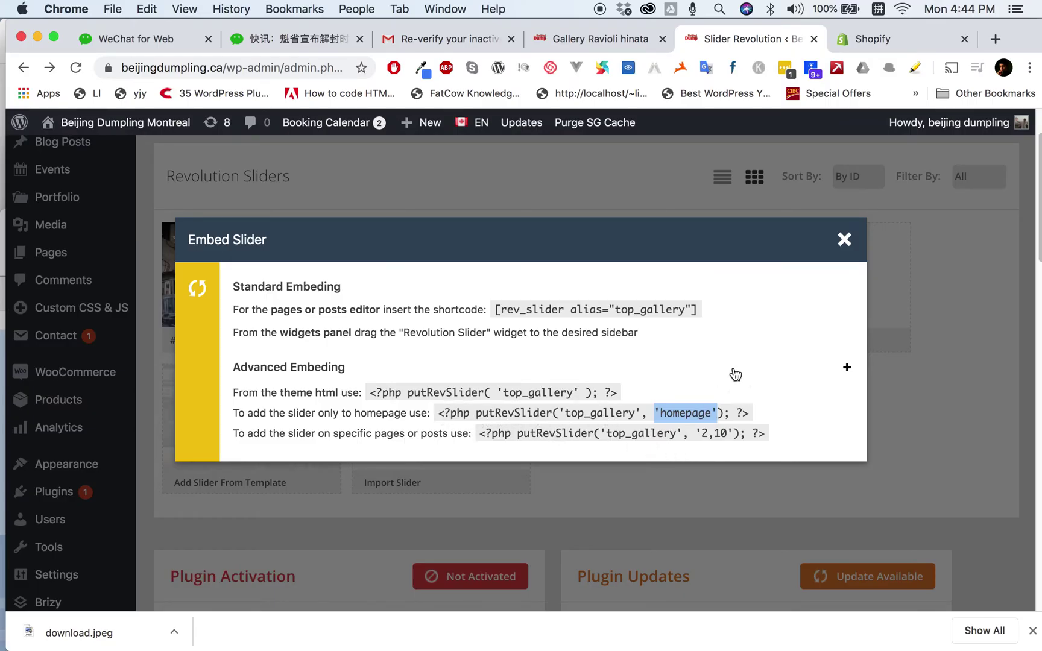
pyautogui.click(844, 240)
# In Coda, locate the putRevSlider line on line 18 of header-3.php.
pyautogui.hotkey('ctrl', 'Up')
pyautogui.click(603, 259)
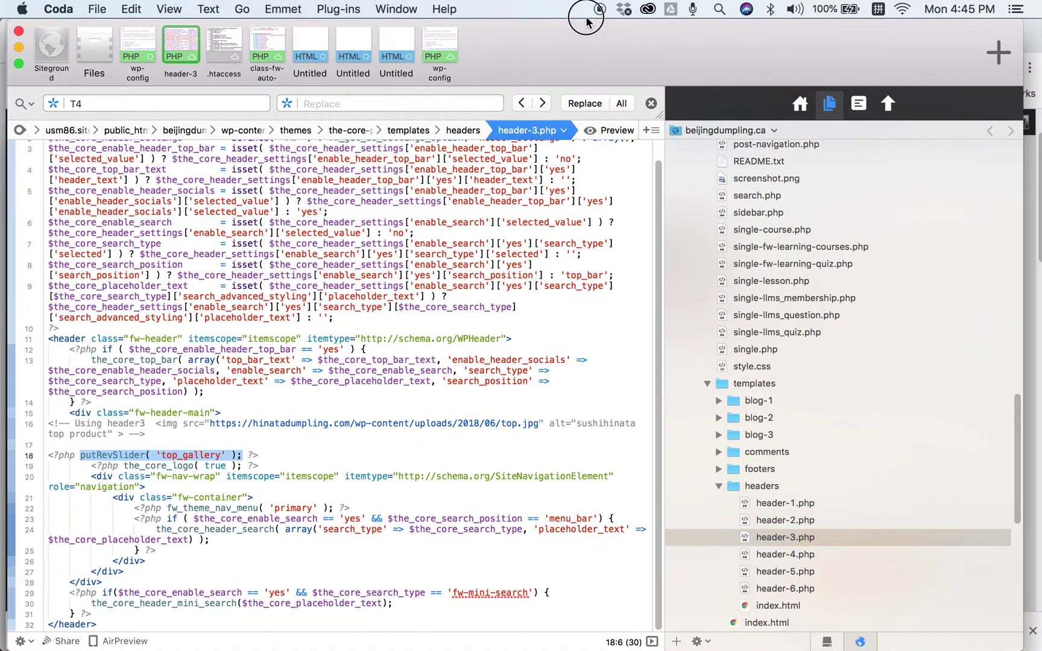
pyautogui.click(181, 445)
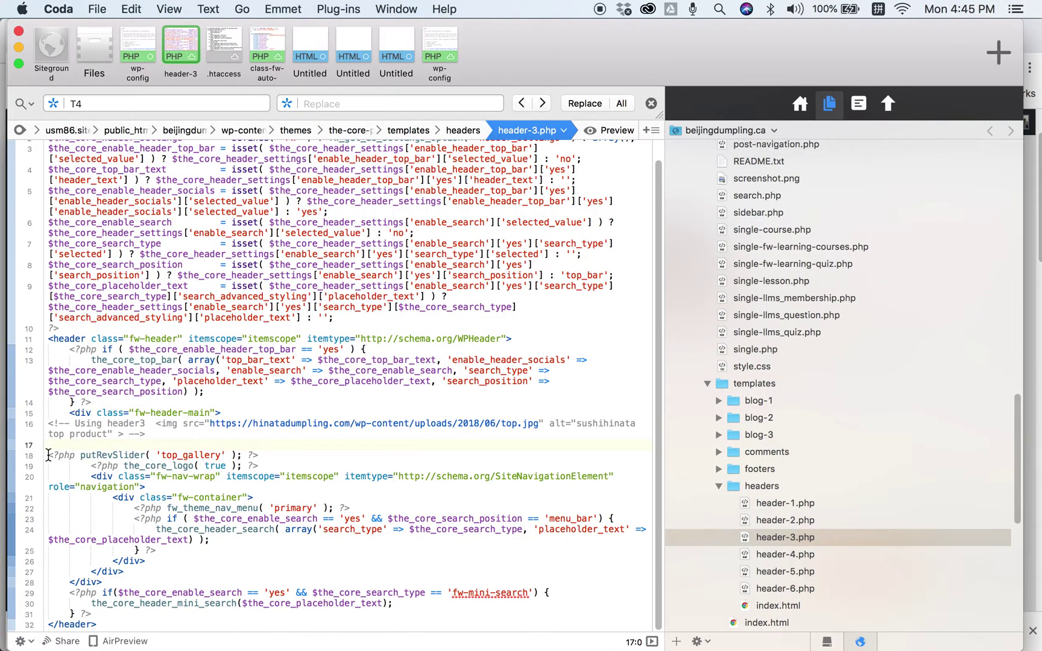
pyautogui.moveTo(45, 455); pyautogui.dragTo(265, 455)
pyautogui.click(265, 455)
# Paste the copied 'homepage' argument into the putRevSlider('top_gallery') call.
pyautogui.click(76, 456)
pyautogui.moveTo(77, 456); pyautogui.dragTo(233, 457)
pyautogui.click(233, 457)
pyautogui.press('cmd+v')
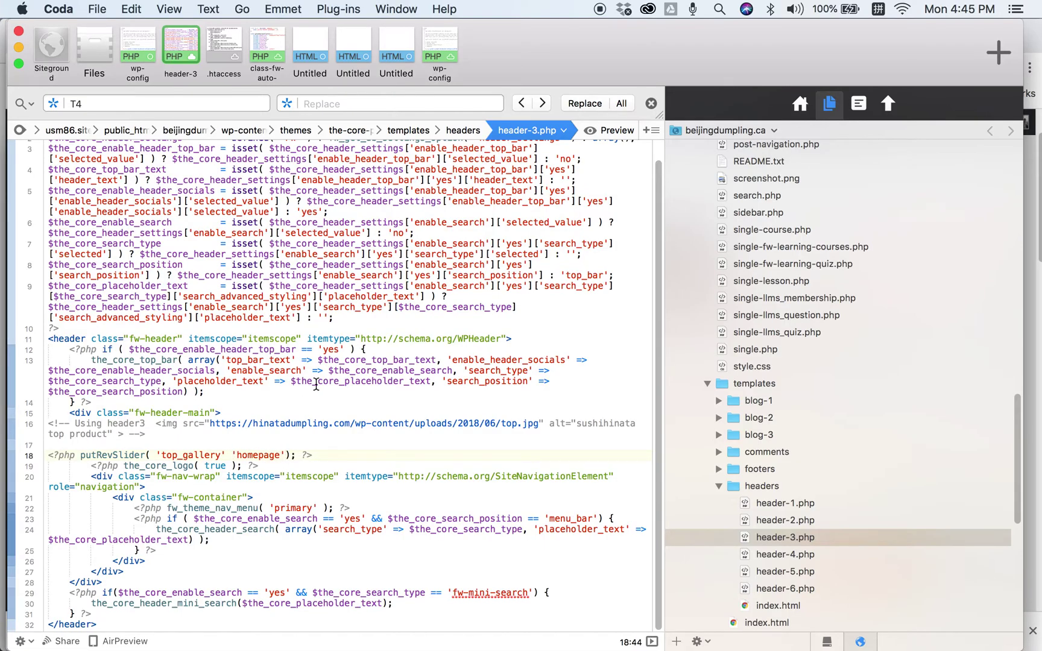
pyautogui.click(229, 447)
# Back in the browser, reopen the Top gallery slider's embed code to check the comma.
pyautogui.press('cmd+m')
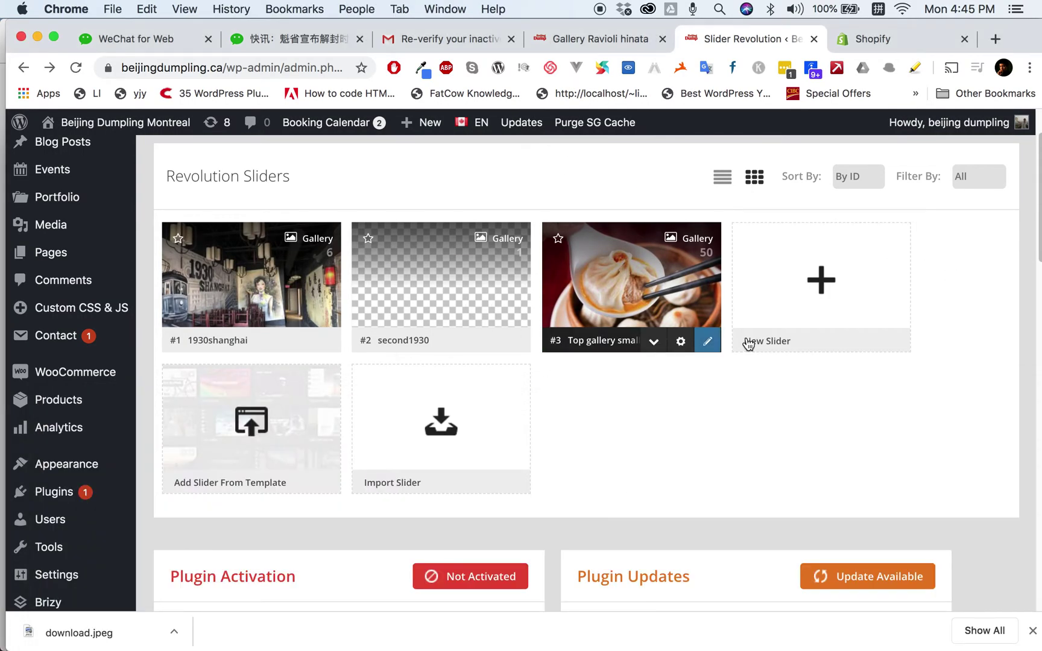
pyautogui.click(654, 343)
pyautogui.click(602, 370)
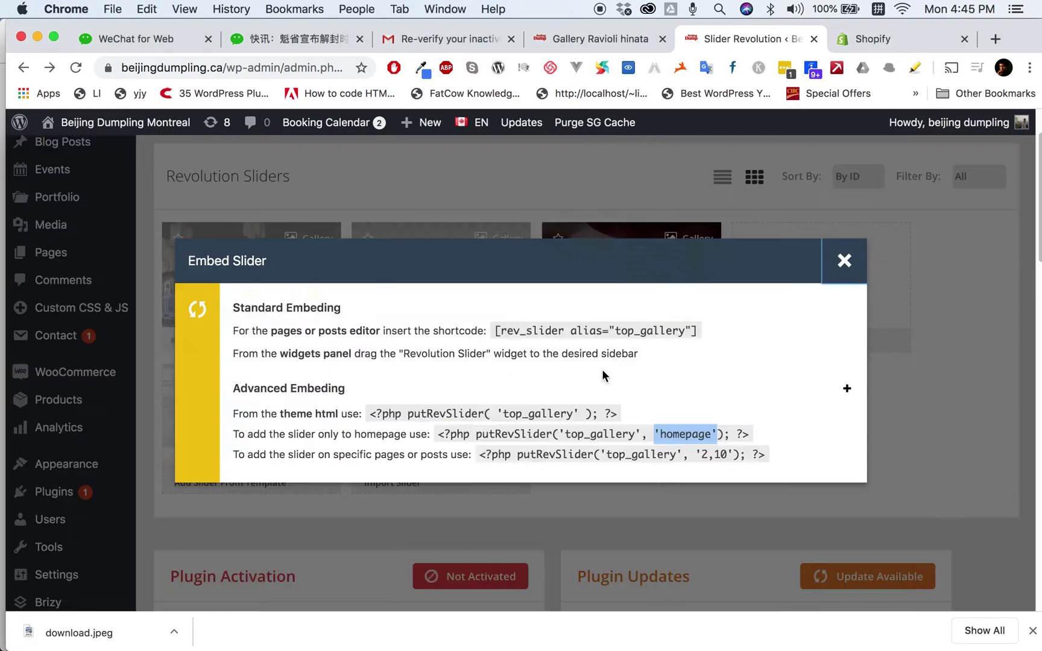
pyautogui.moveTo(646, 433); pyautogui.dragTo(644, 437)
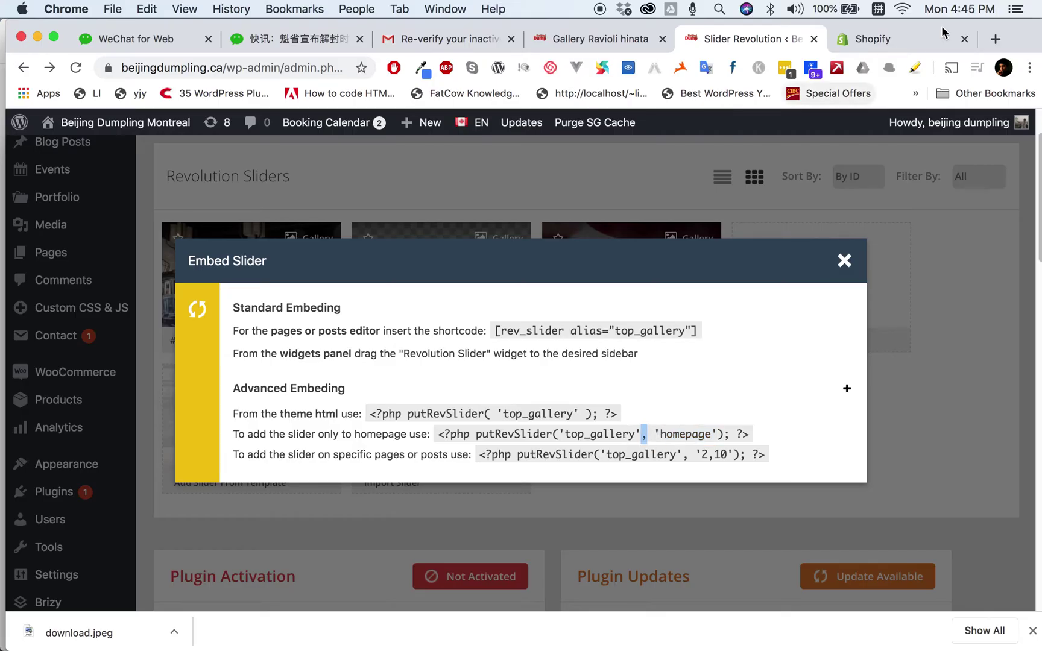
# Bring the header-3.php editor in Coda back in front of the browser.
pyautogui.moveTo(944, 31); pyautogui.dragTo(812, 241)
pyautogui.click(729, 154)
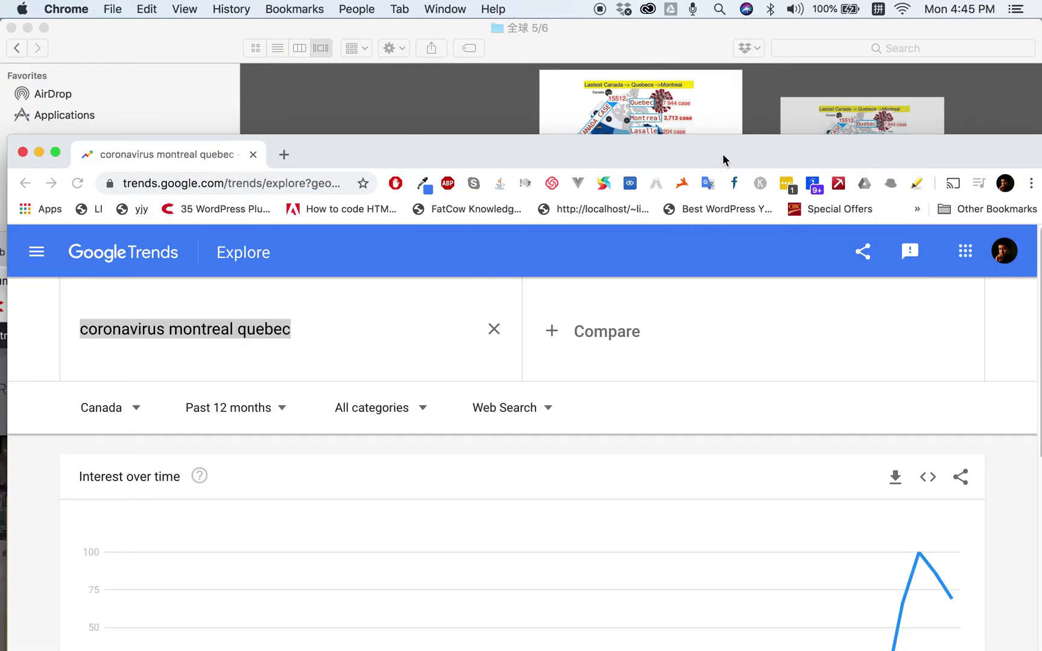
pyautogui.hotkey('ctrl', 'Up')
pyautogui.click(516, 228)
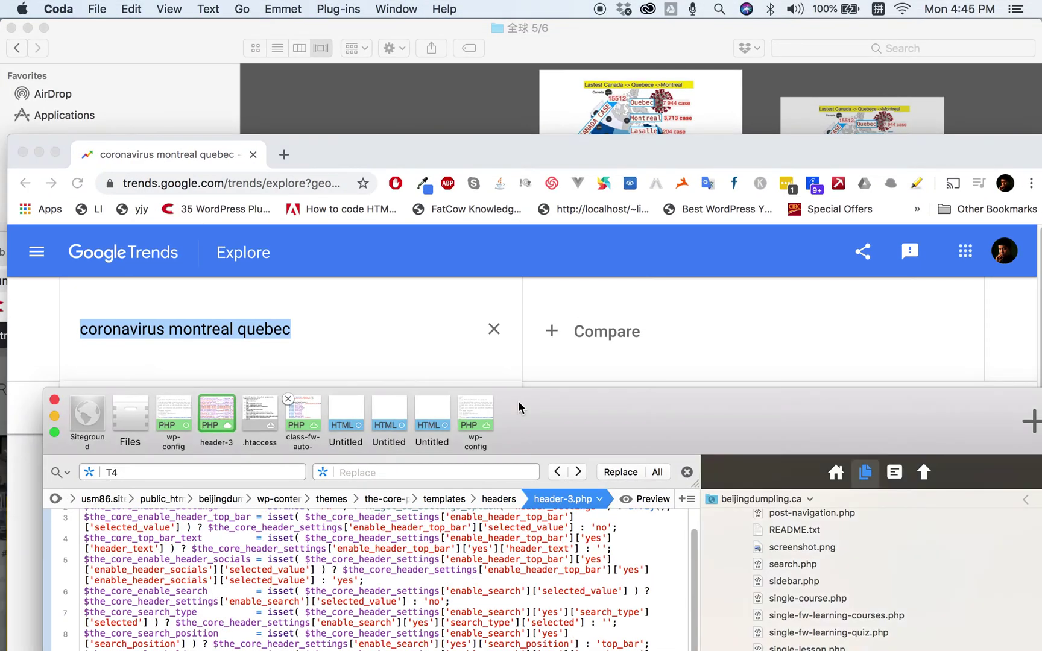
pyautogui.moveTo(600, 413); pyautogui.dragTo(533, 22)
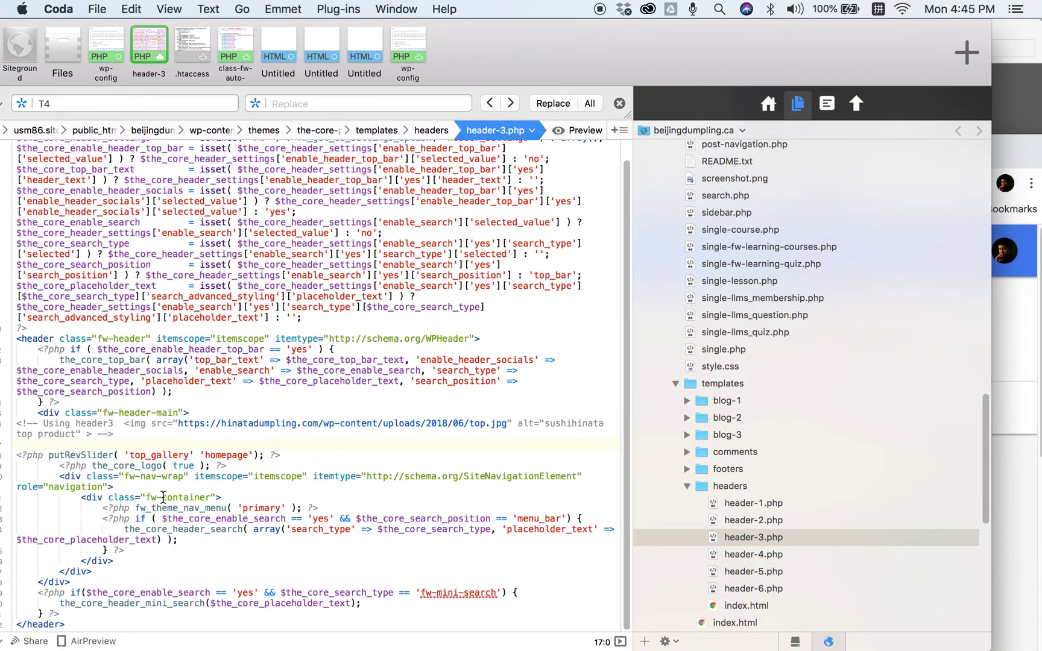
# Switch input to Canadian English and delete the extra space between 'top_gallery' and 'homepage'.
pyautogui.click(192, 458)
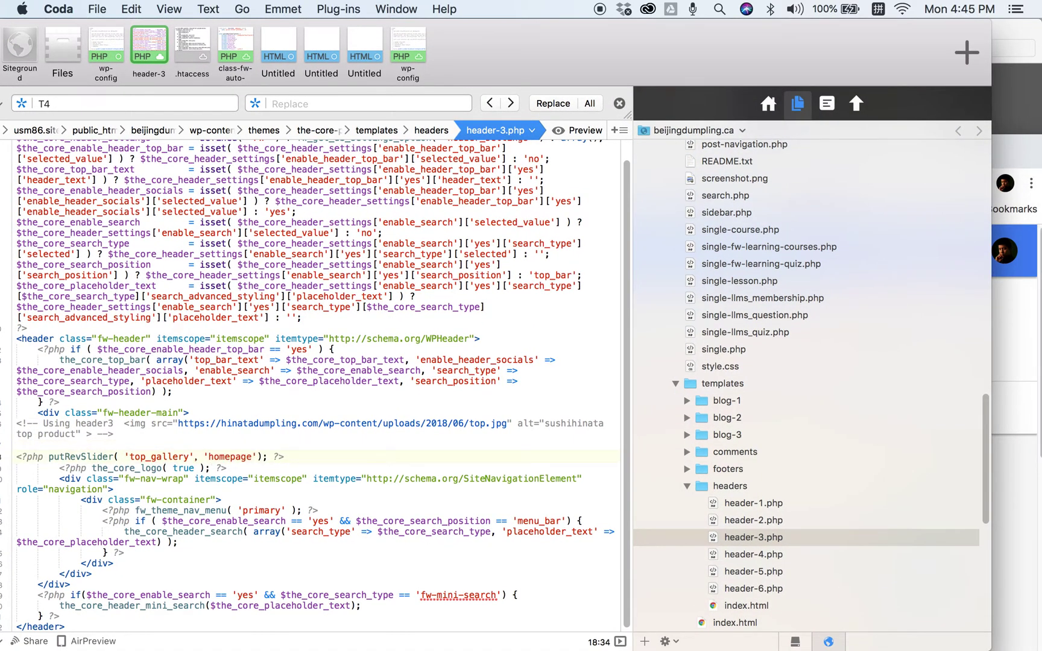
pyautogui.click(878, 9)
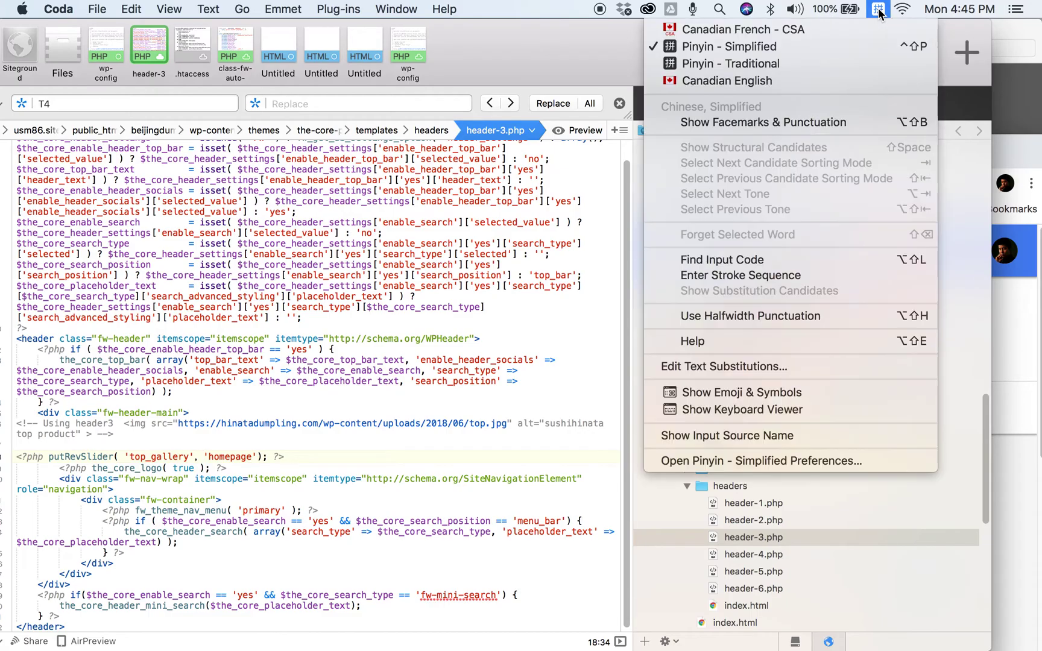
pyautogui.click(775, 80)
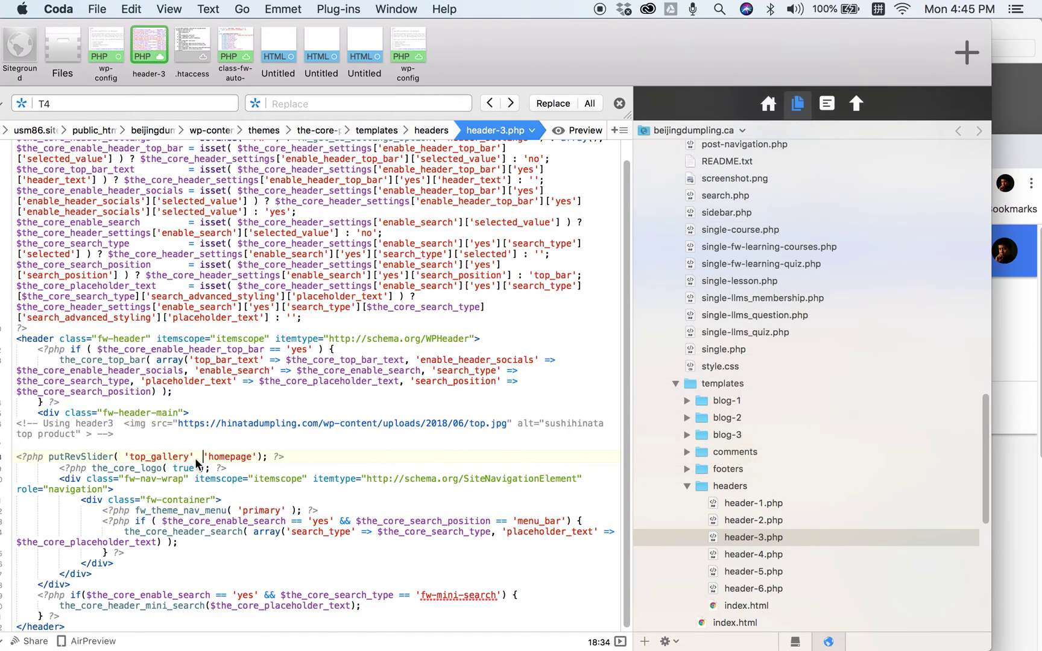
pyautogui.moveTo(203, 460); pyautogui.dragTo(196, 462)
pyautogui.press('BackSpace')
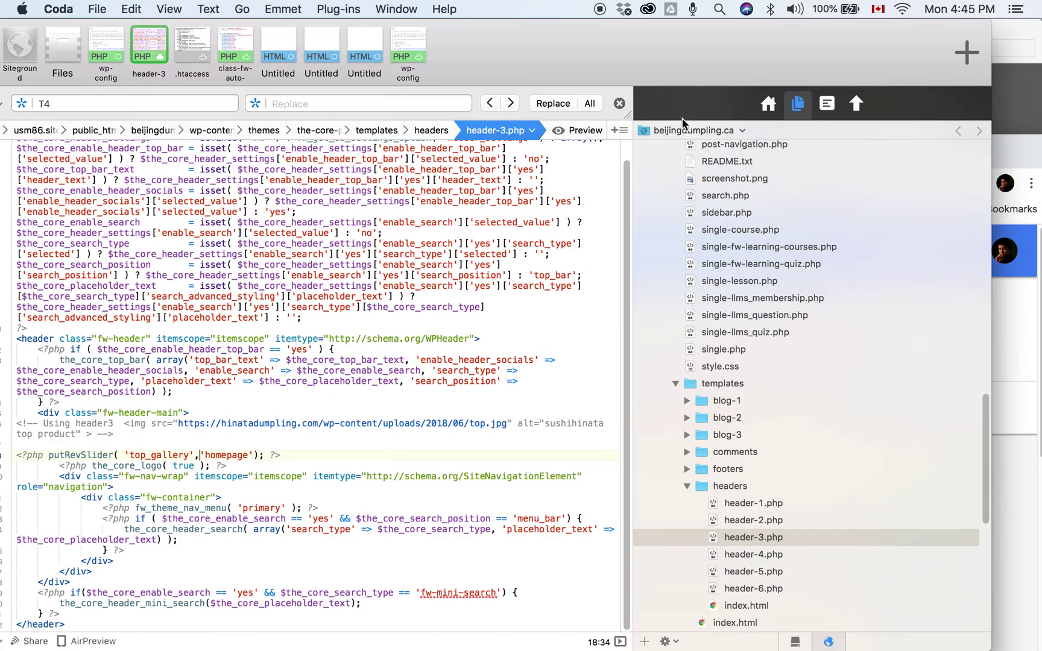
# Save header-3.php and upload it to the server.
pyautogui.moveTo(683, 39); pyautogui.dragTo(714, 40)
pyautogui.press('super+s')
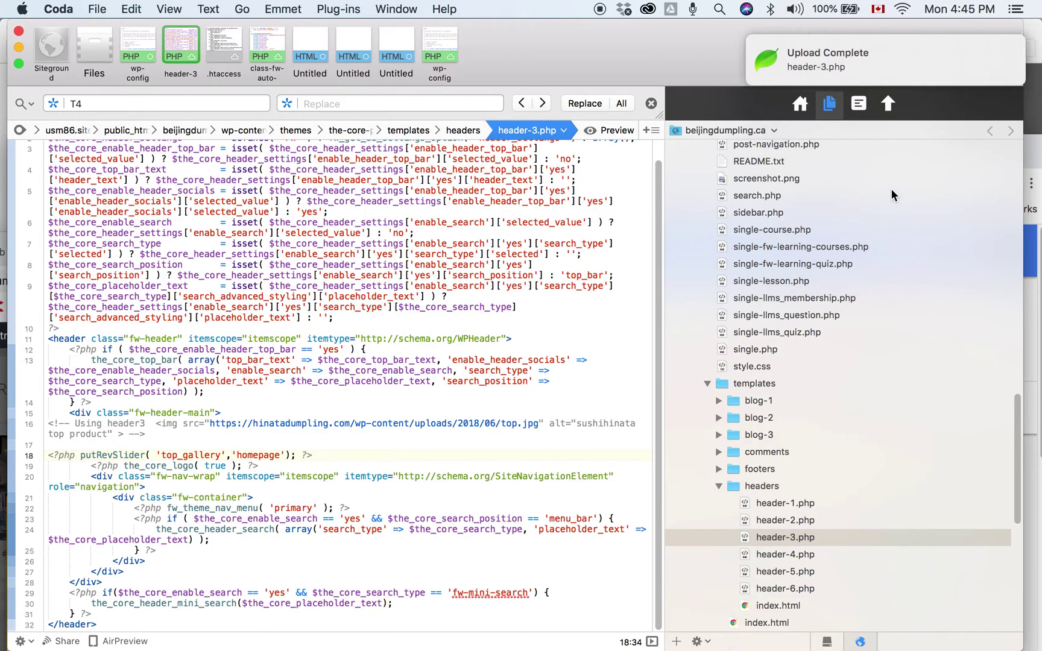
pyautogui.moveTo(671, 64); pyautogui.dragTo(684, 259)
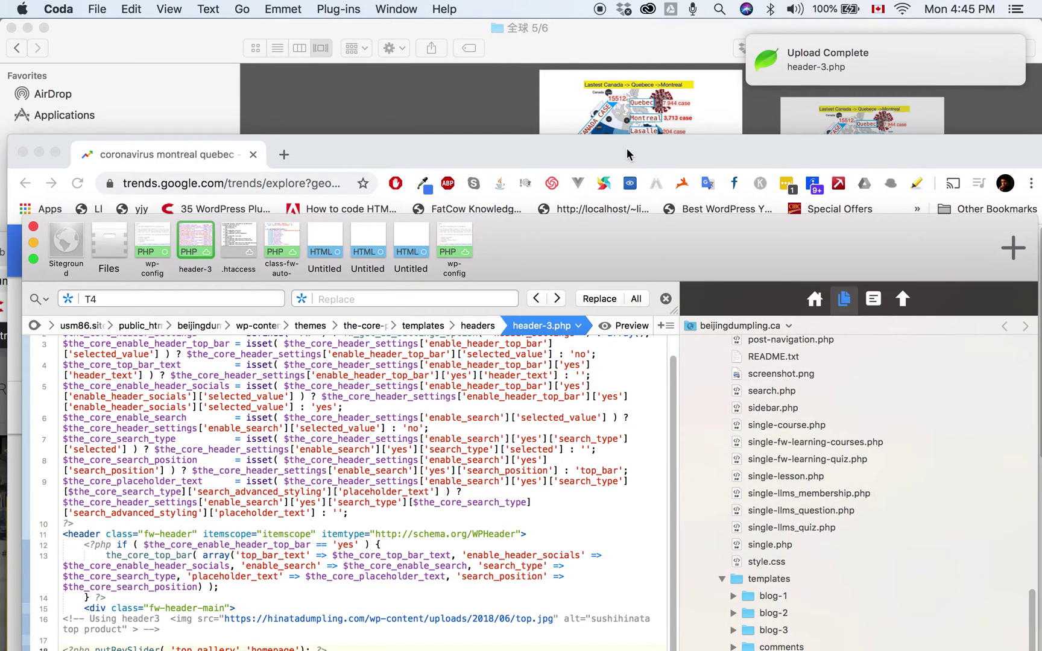
# Bring the Slider Revolution browser window back to the front.
pyautogui.moveTo(628, 154); pyautogui.dragTo(630, 189)
pyautogui.moveTo(682, 37); pyautogui.dragTo(697, 41)
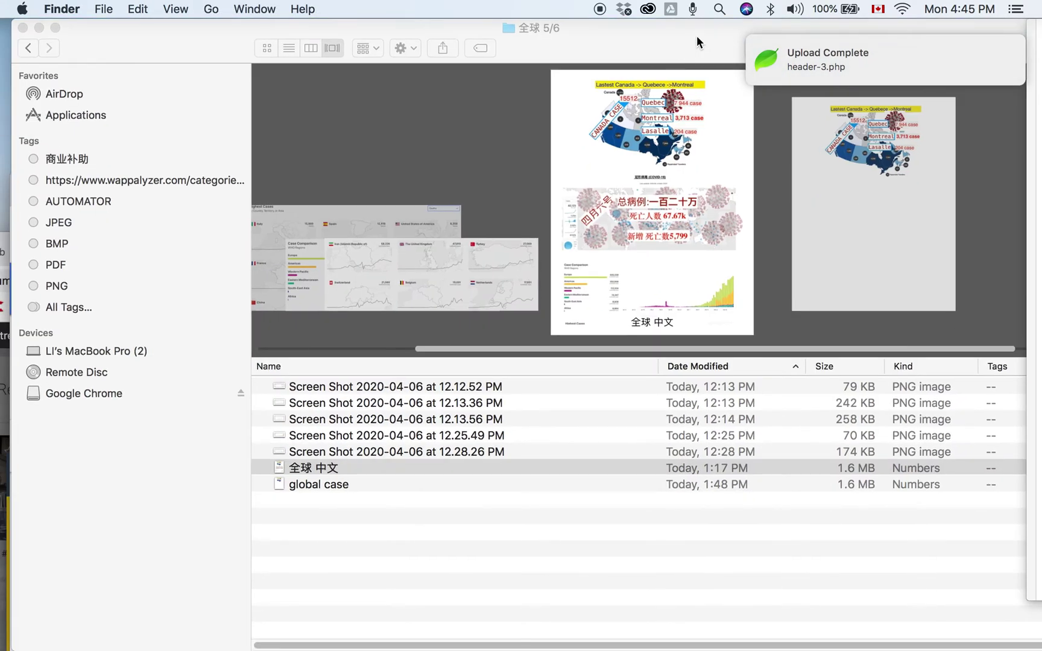
pyautogui.hotkey('ctrl', 'Up')
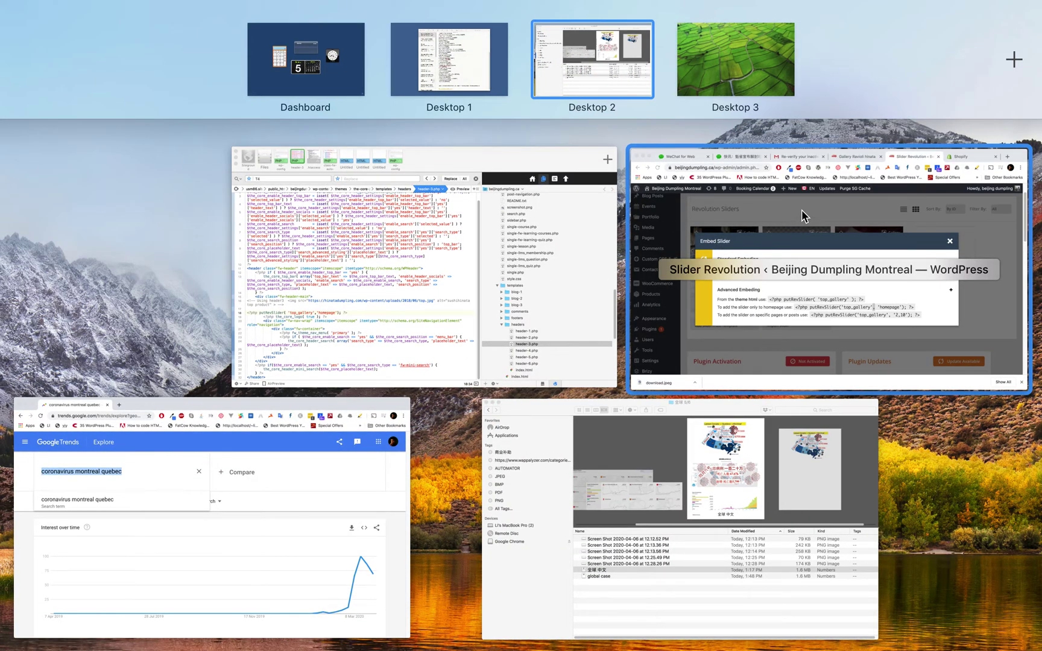
pyautogui.click(793, 210)
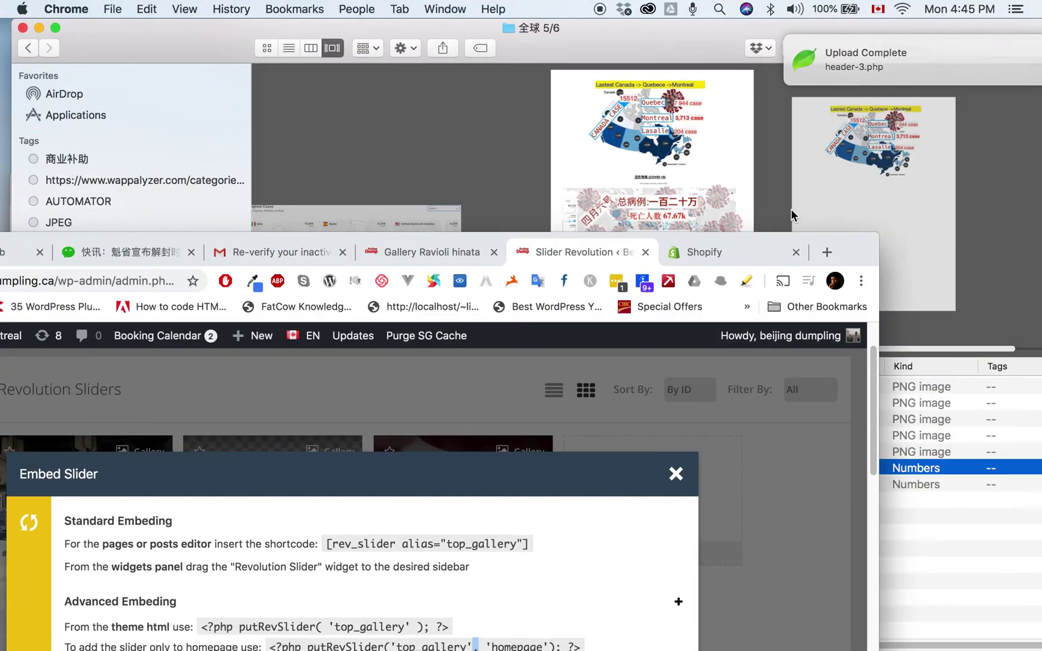
pyautogui.moveTo(851, 248); pyautogui.dragTo(964, 38)
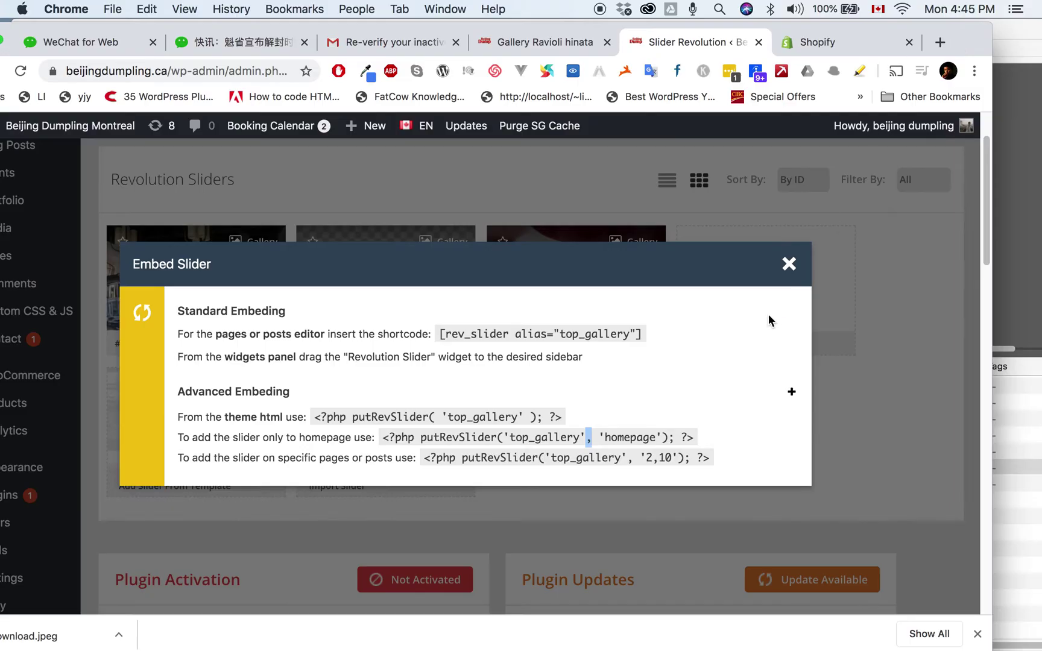
# Close the Embed Slider dialog and reload the gallery page to confirm no slider appears.
pyautogui.click(789, 264)
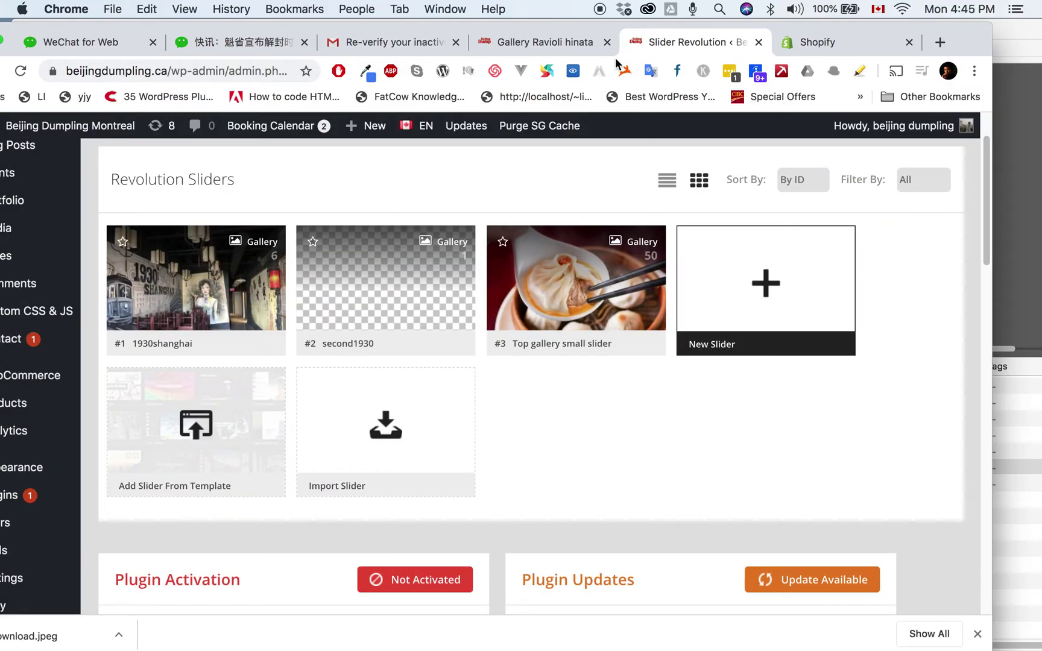
pyautogui.click(553, 44)
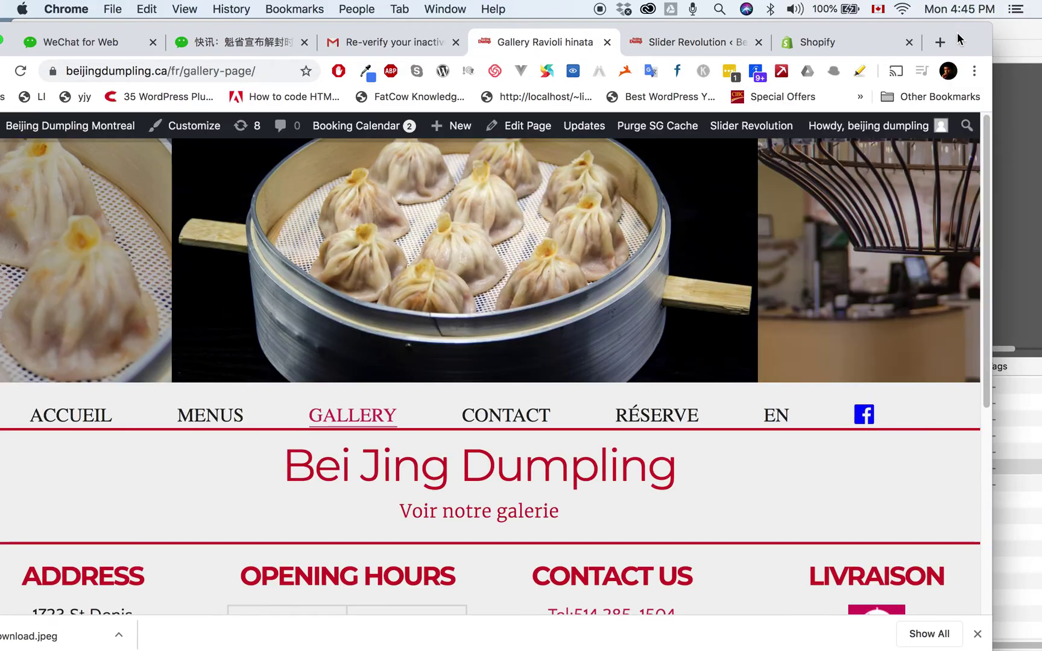
pyautogui.moveTo(911, 44); pyautogui.dragTo(960, 41)
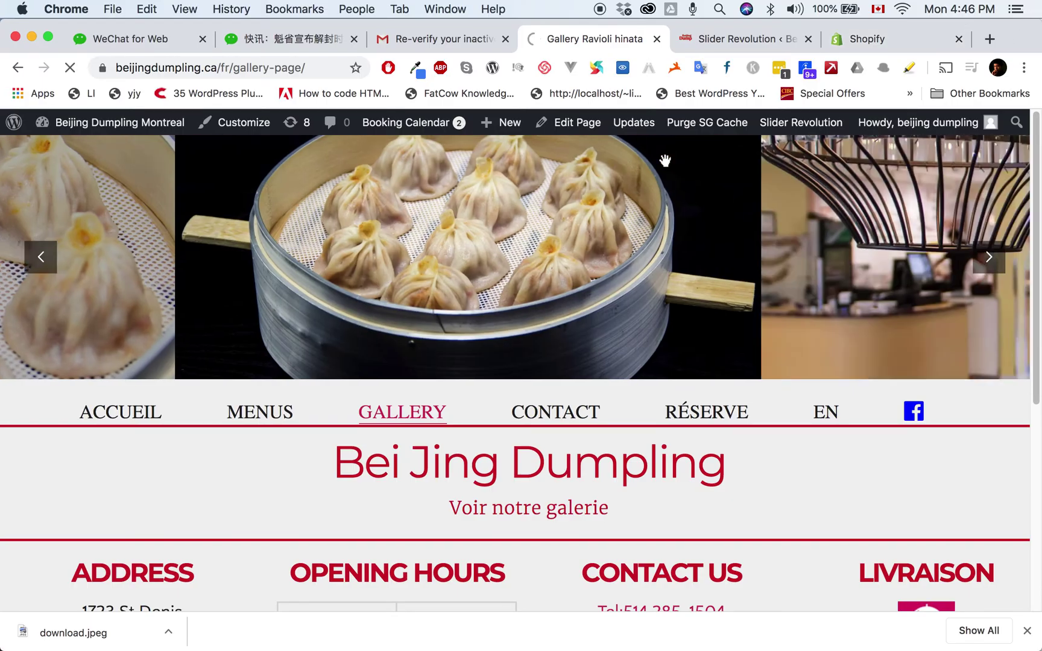
pyautogui.press('cmd+r')
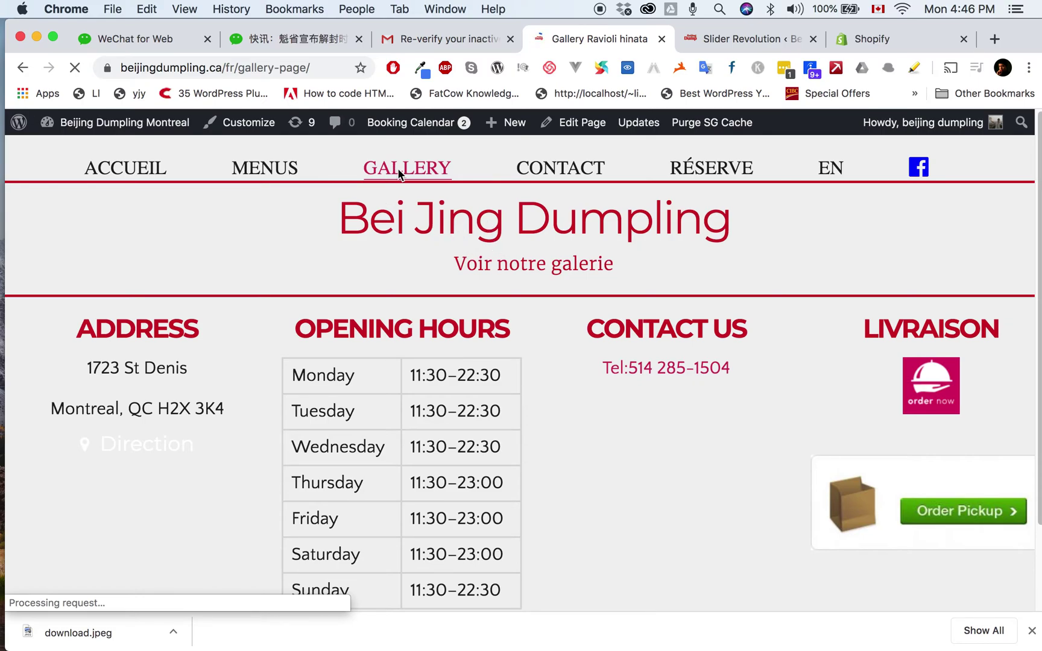
# Go through MENUS and ACCUEIL to the English (EN) home page and reload it.
pyautogui.click(273, 172)
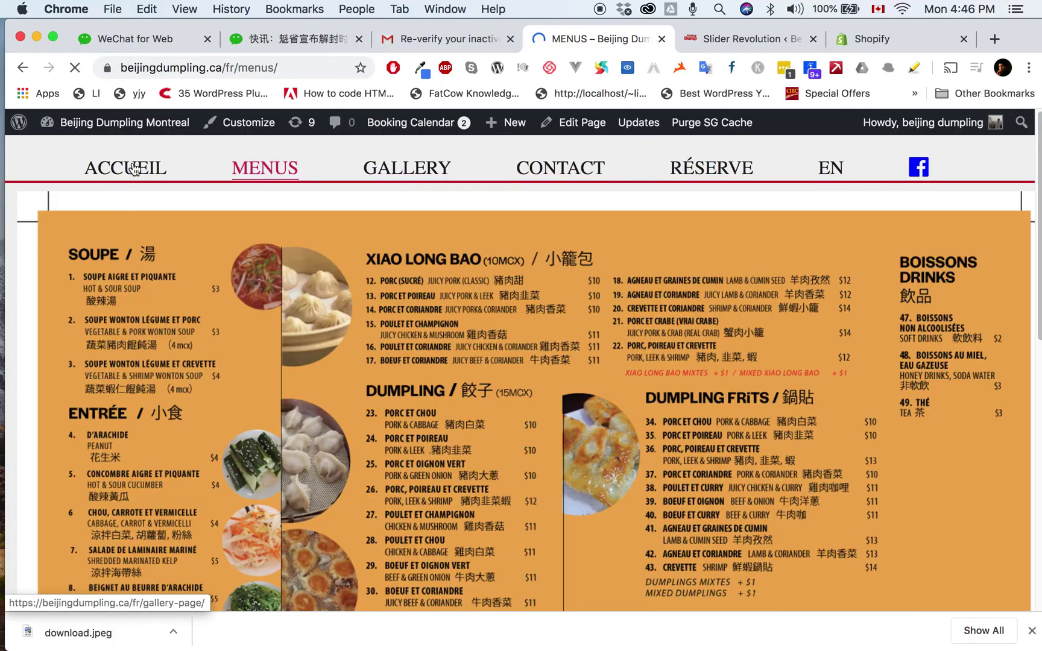
pyautogui.click(133, 169)
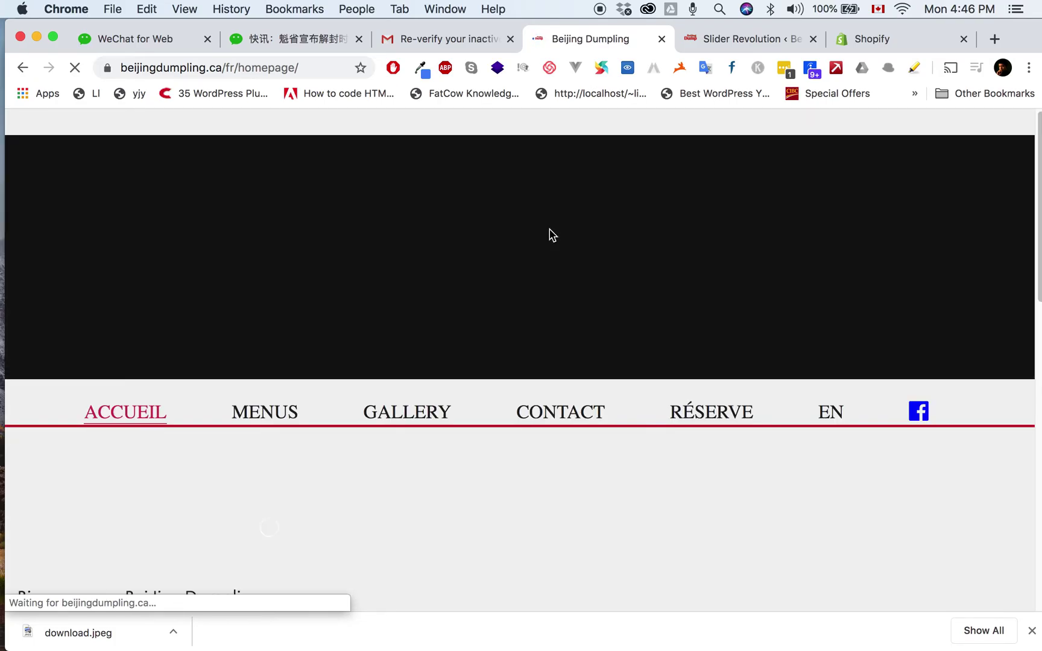
pyautogui.click(831, 415)
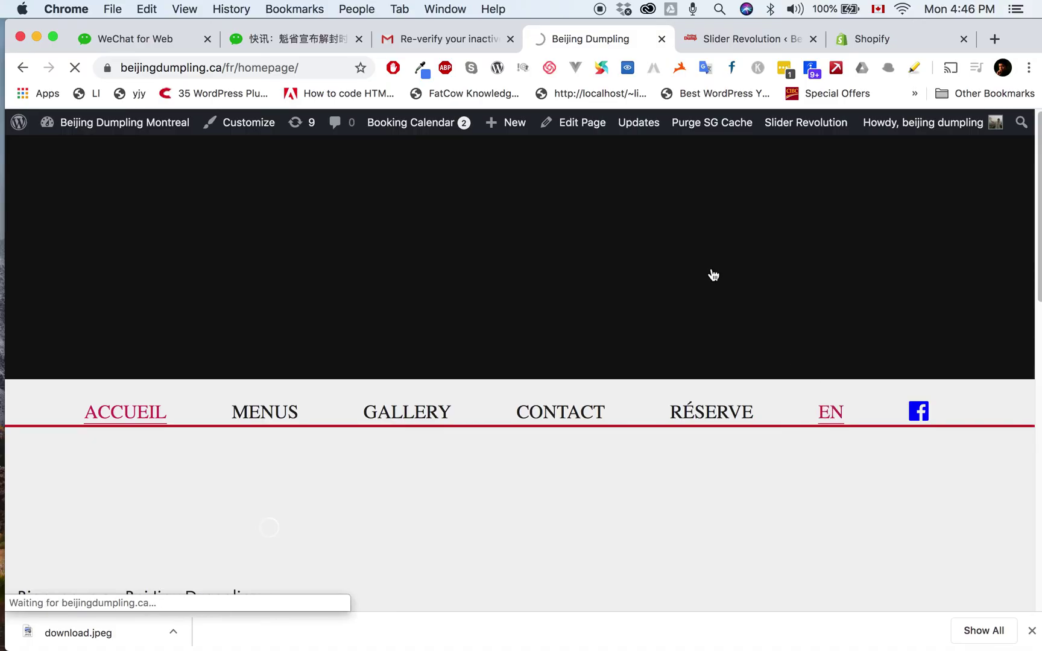
pyautogui.click(833, 413)
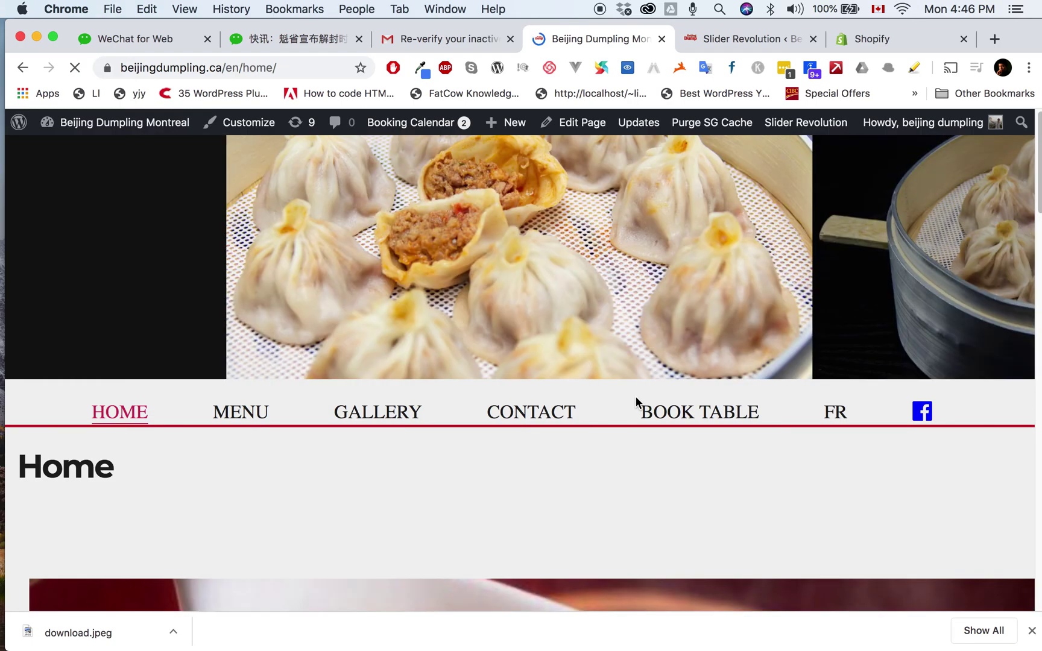
pyautogui.scroll(-6, 636, 397)
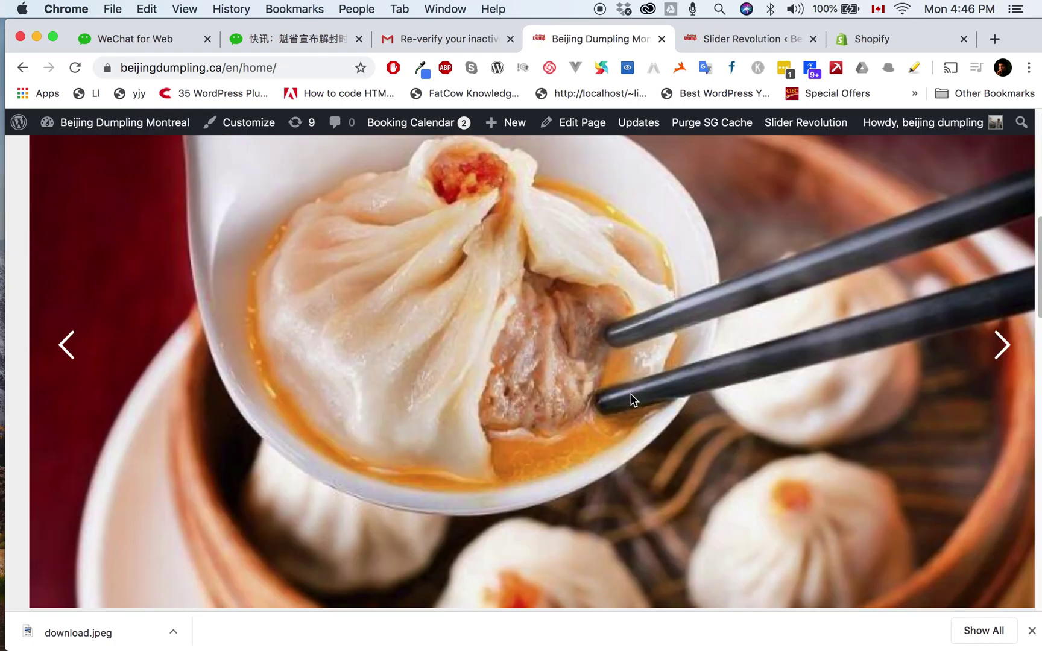
pyautogui.scroll(6, 630, 393)
pyautogui.press('super+r')
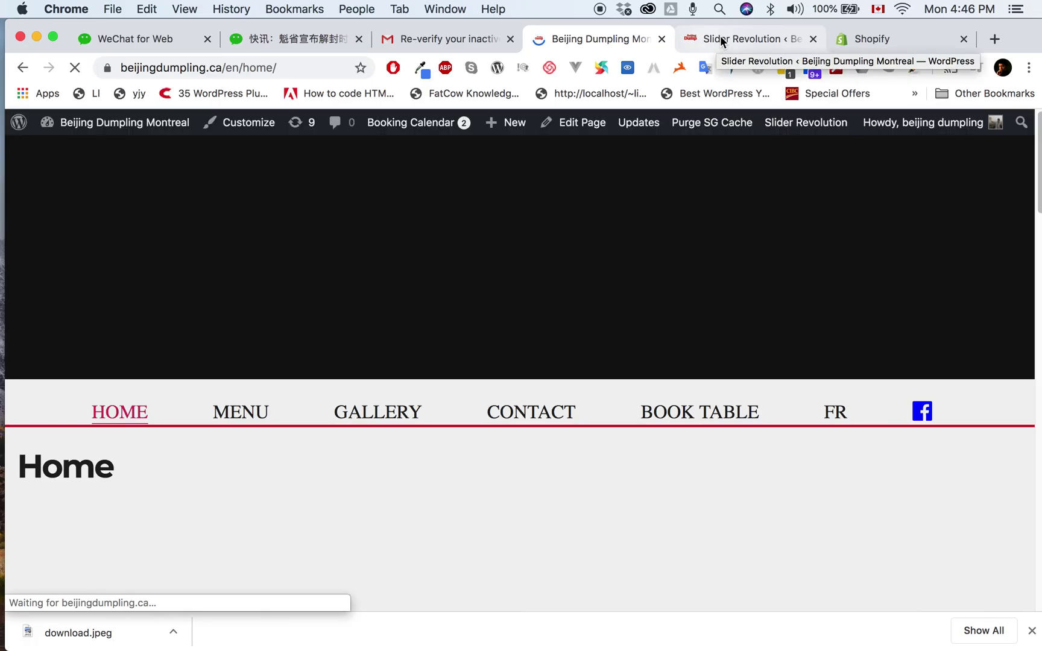
# Return to the Slider Revolution admin tab listing the sliders.
pyautogui.click(719, 40)
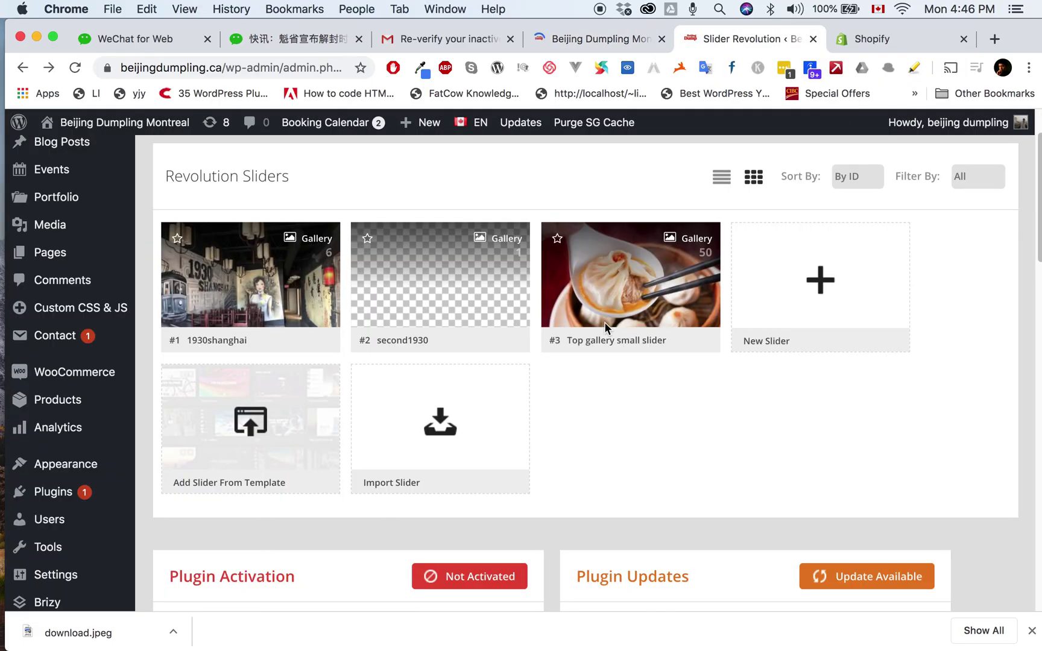